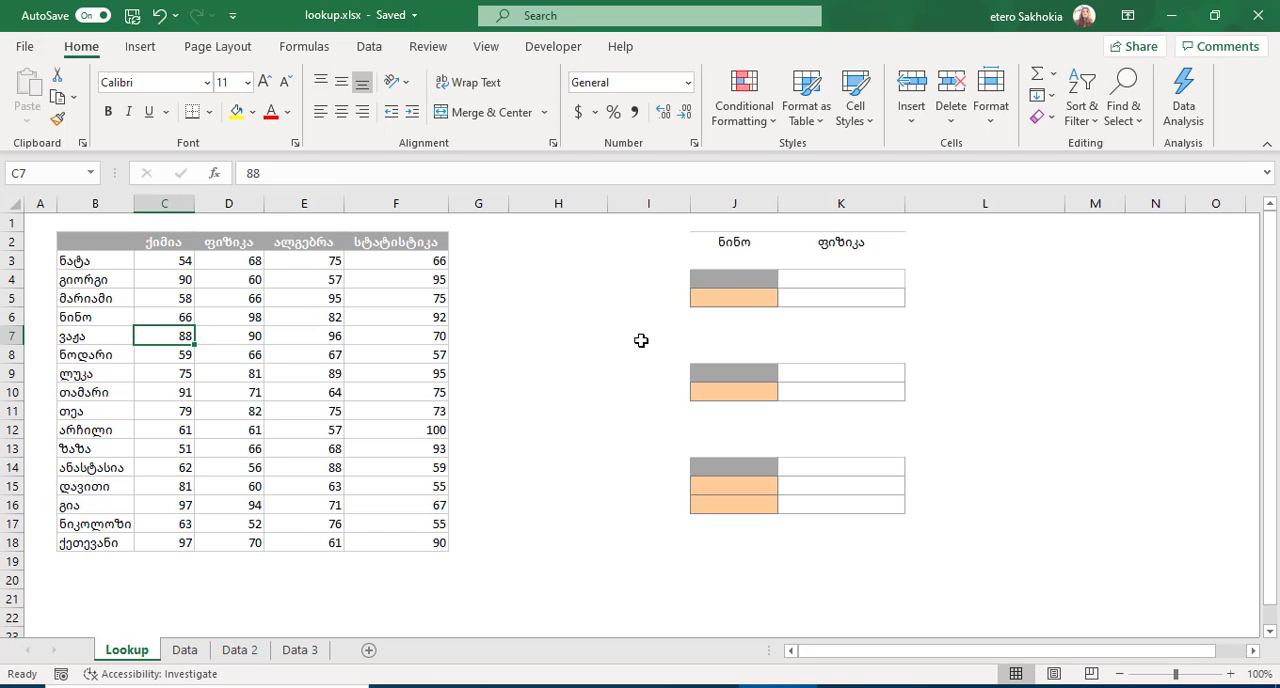
Label the first lookup block with "vlookup" in J4, "vertical" in I4 and "სვეტში" in H4.
{"action": "left_click", "coordinate": [741, 282]}
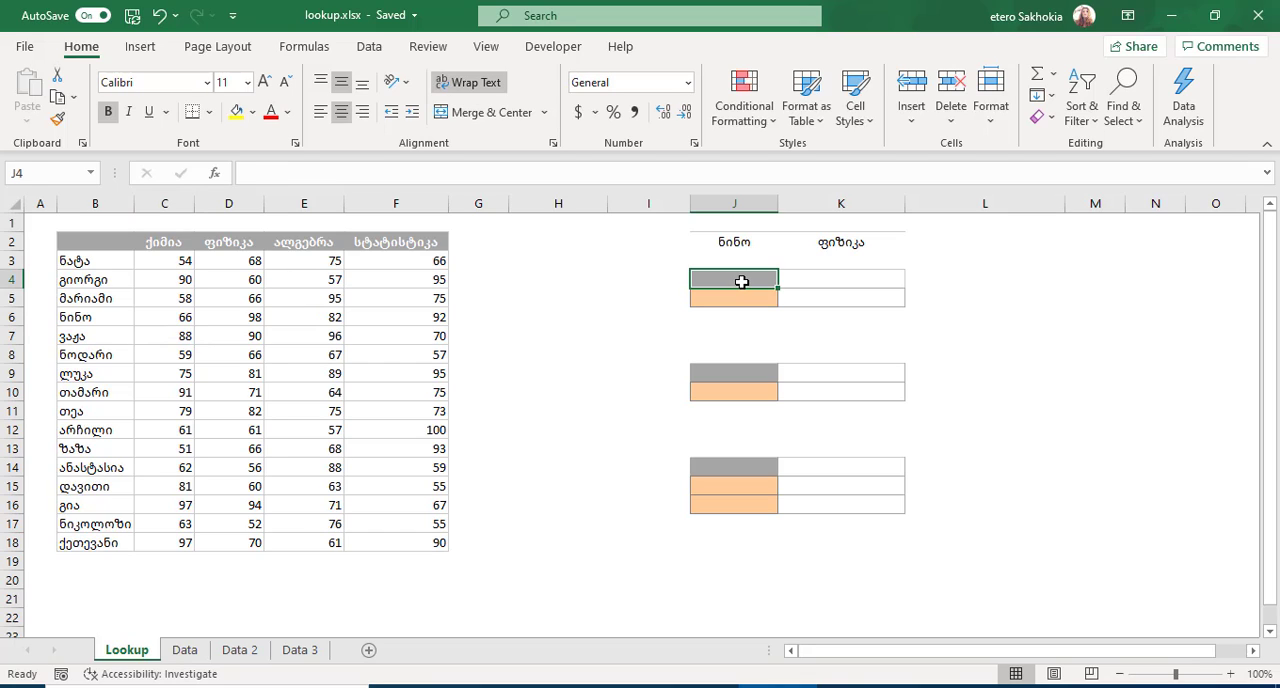
{"action": "type", "text": "vlookup"}
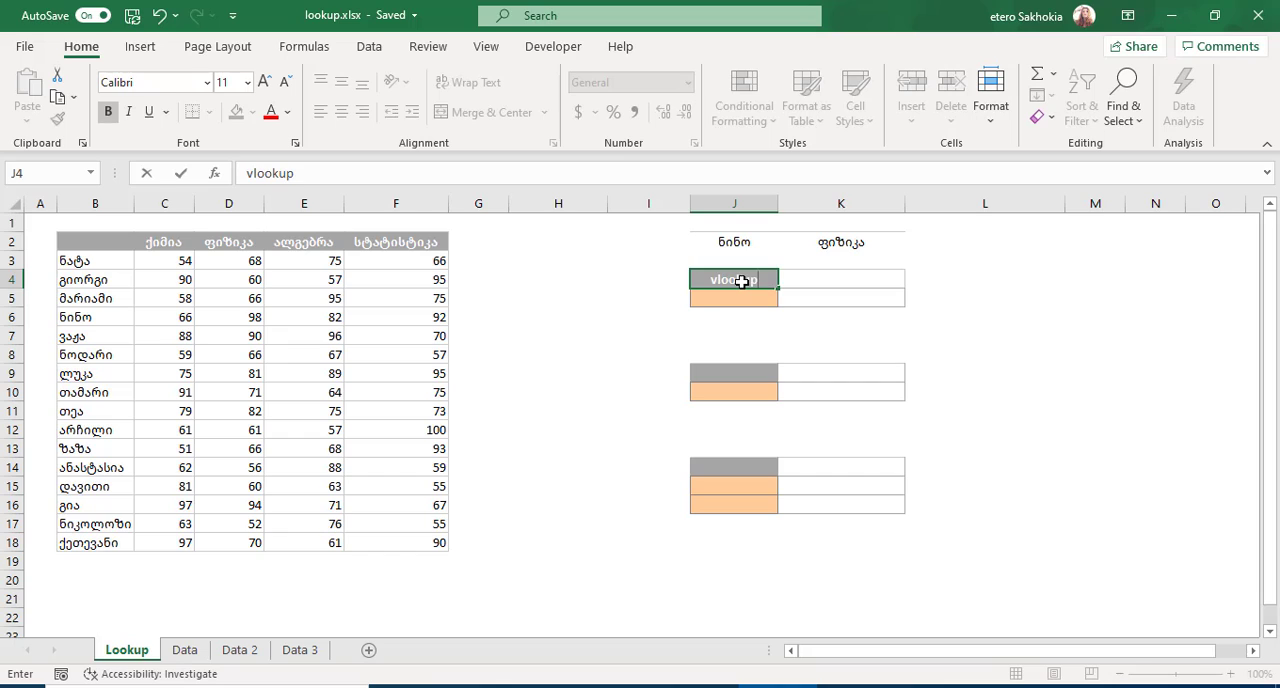
{"action": "key", "text": "Return"}
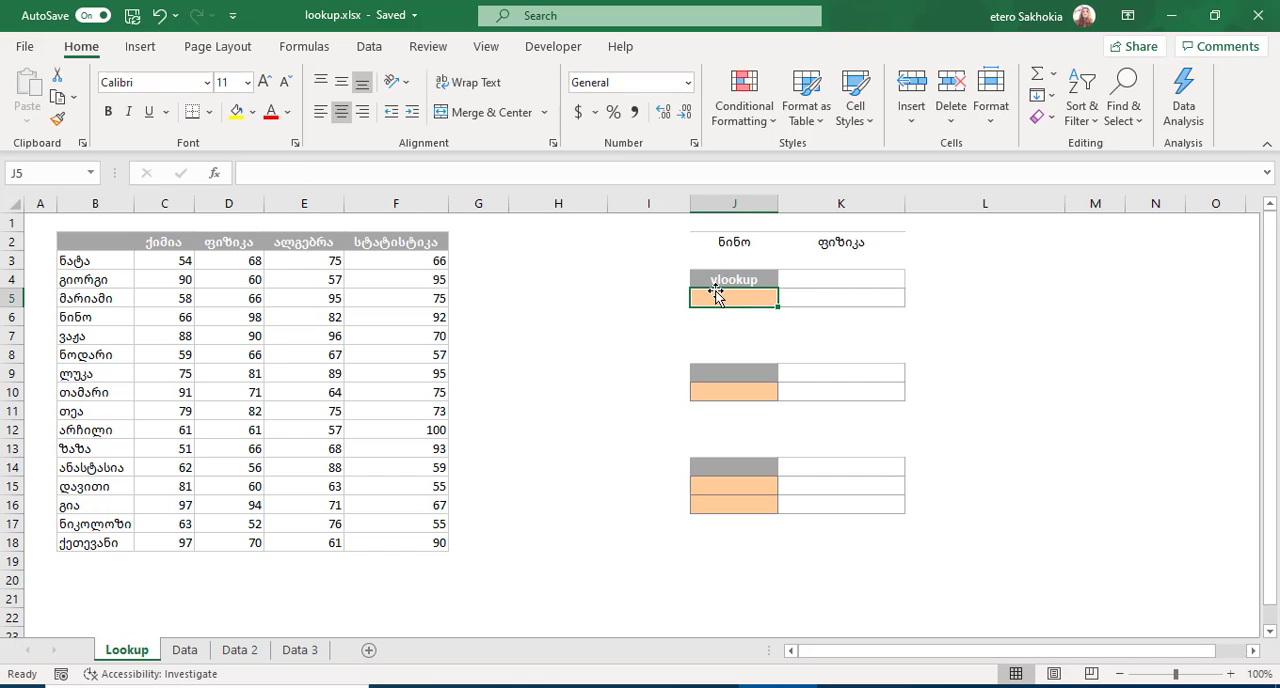
{"action": "left_click", "coordinate": [641, 280]}
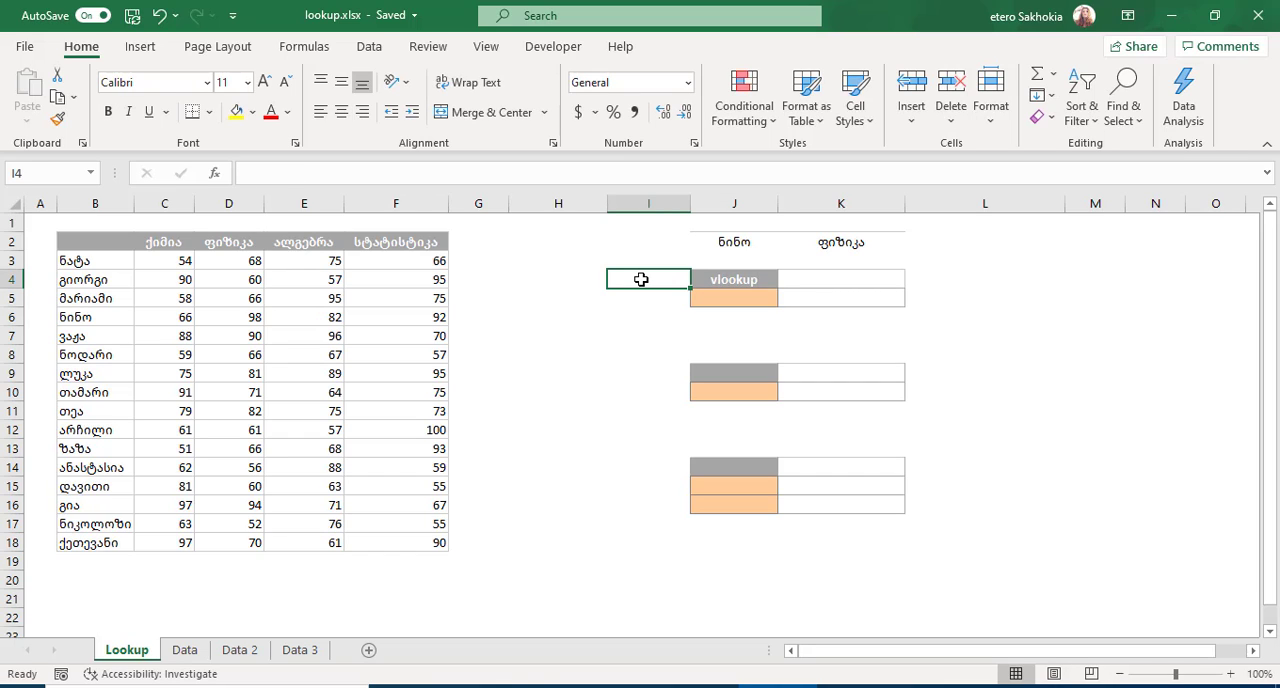
{"action": "type", "text": "vertical"}
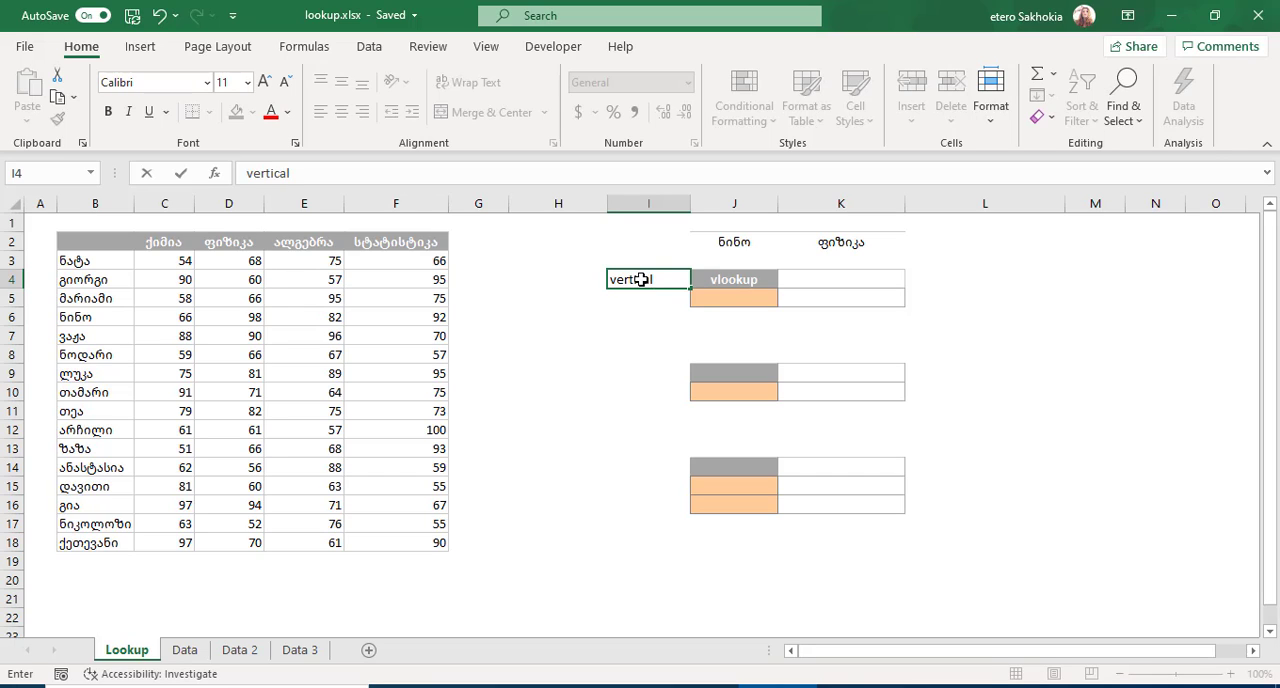
{"action": "key", "text": "Return"}
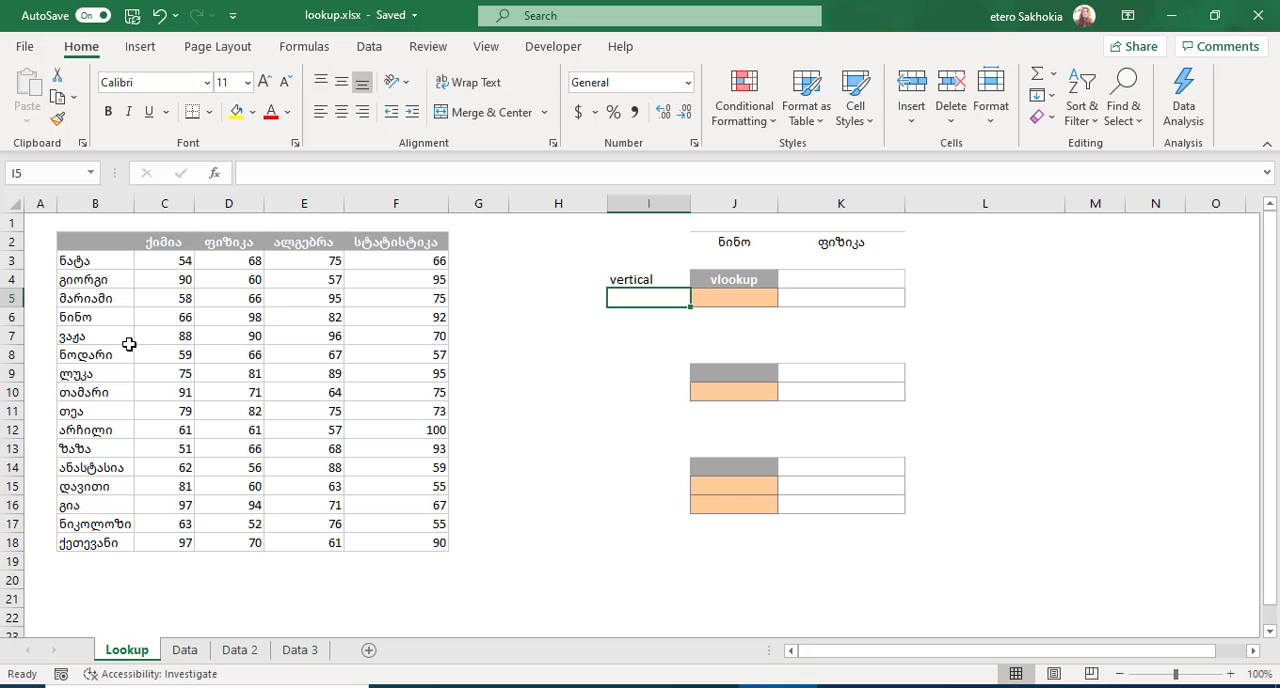
{"action": "left_click", "coordinate": [558, 280]}
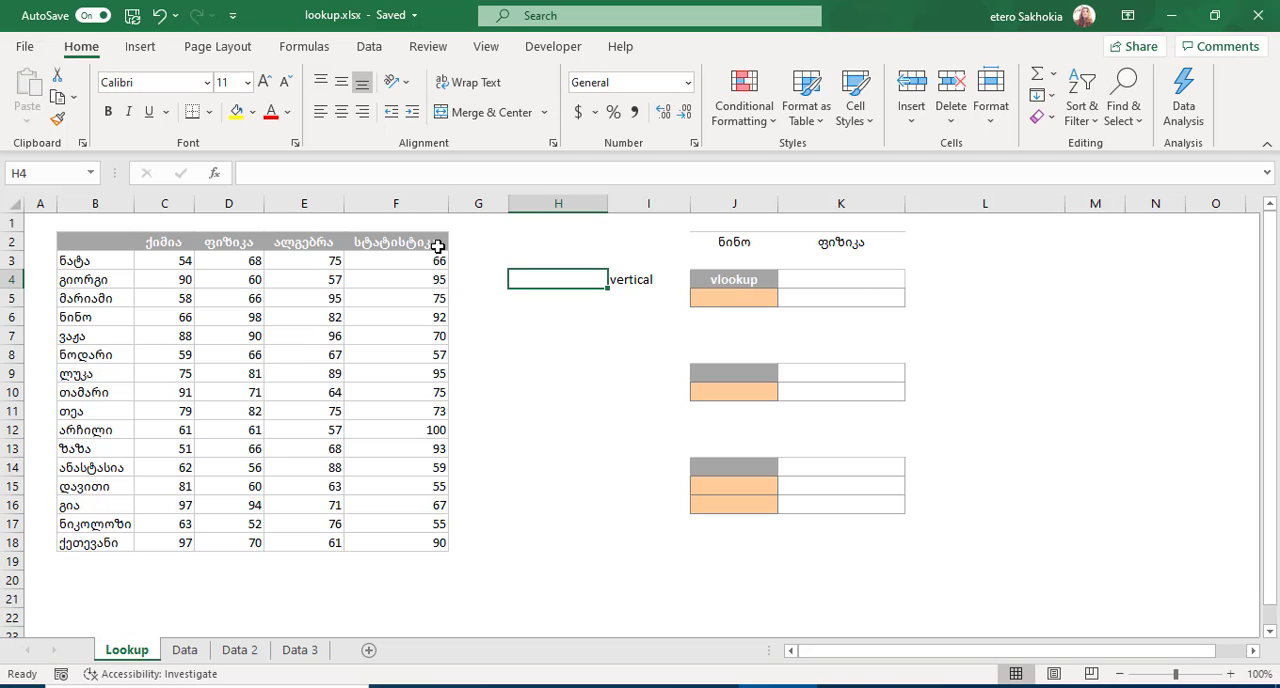
{"action": "type", "text": "სვეტში"}
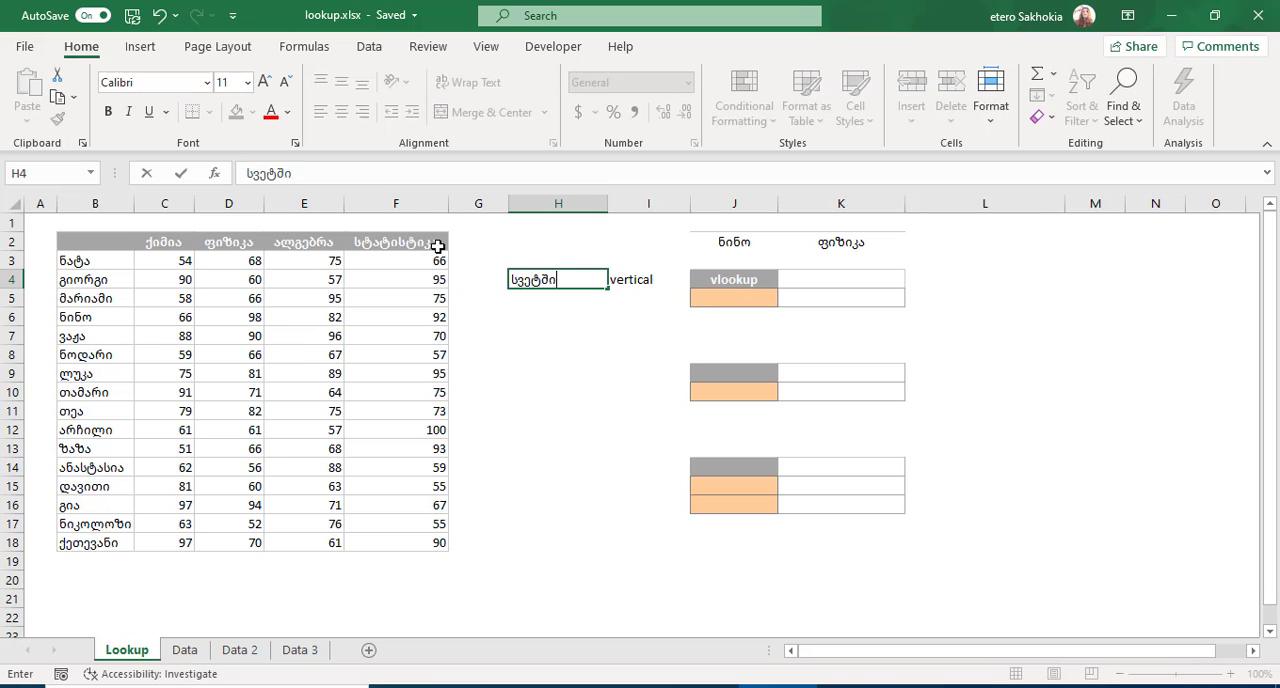
{"action": "key", "text": "Return"}
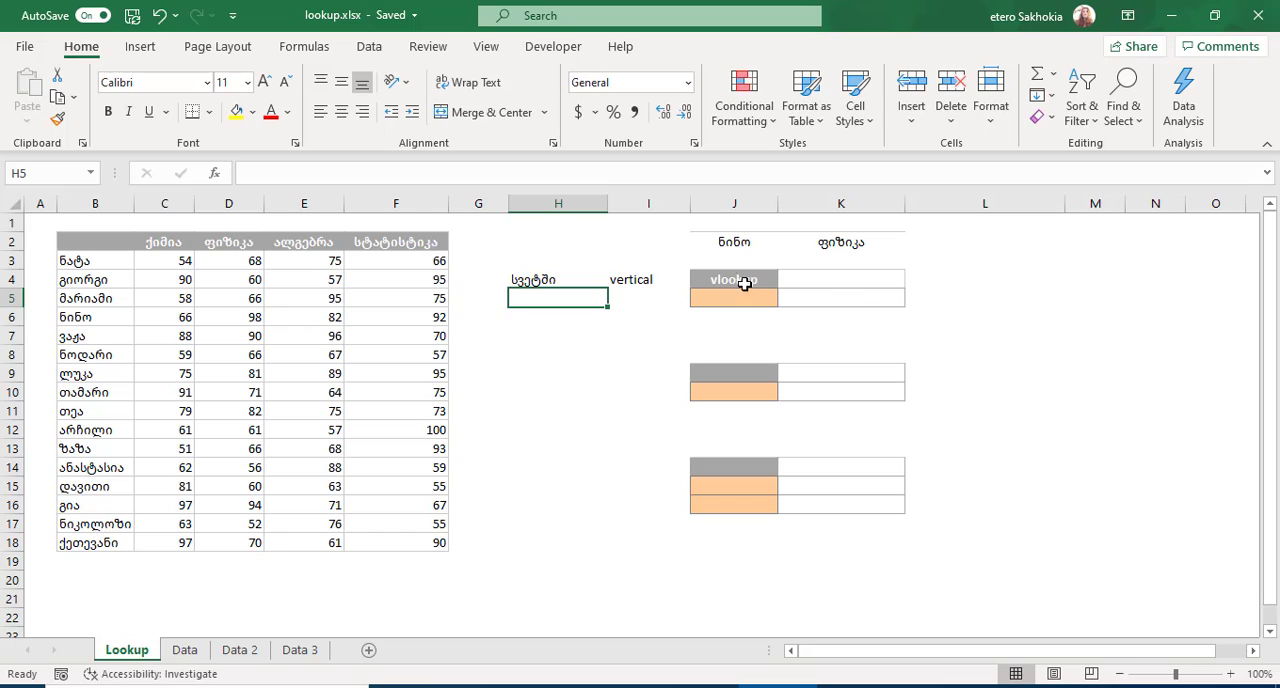
Start a VLOOKUP in K4 with its function arguments open, using J2 as lookup value and B2:F18 as table array.
{"action": "left_click", "coordinate": [838, 279]}
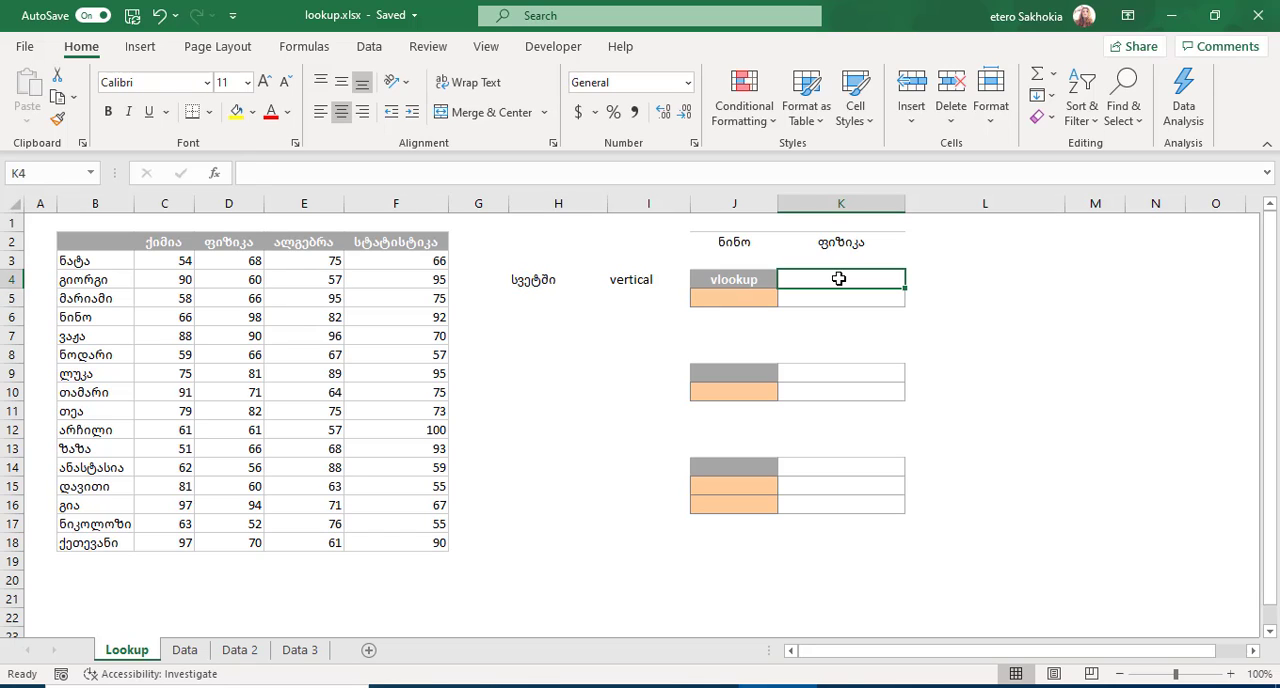
{"action": "type", "text": "="}
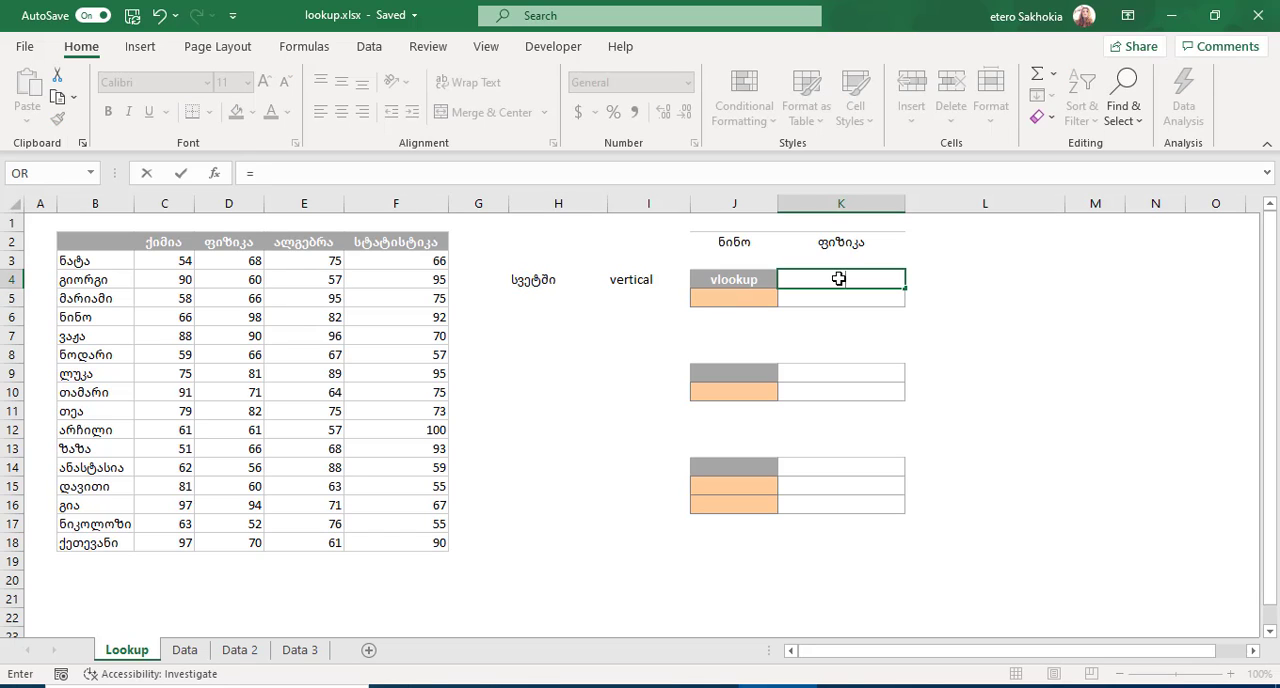
{"action": "type", "text": "vlo"}
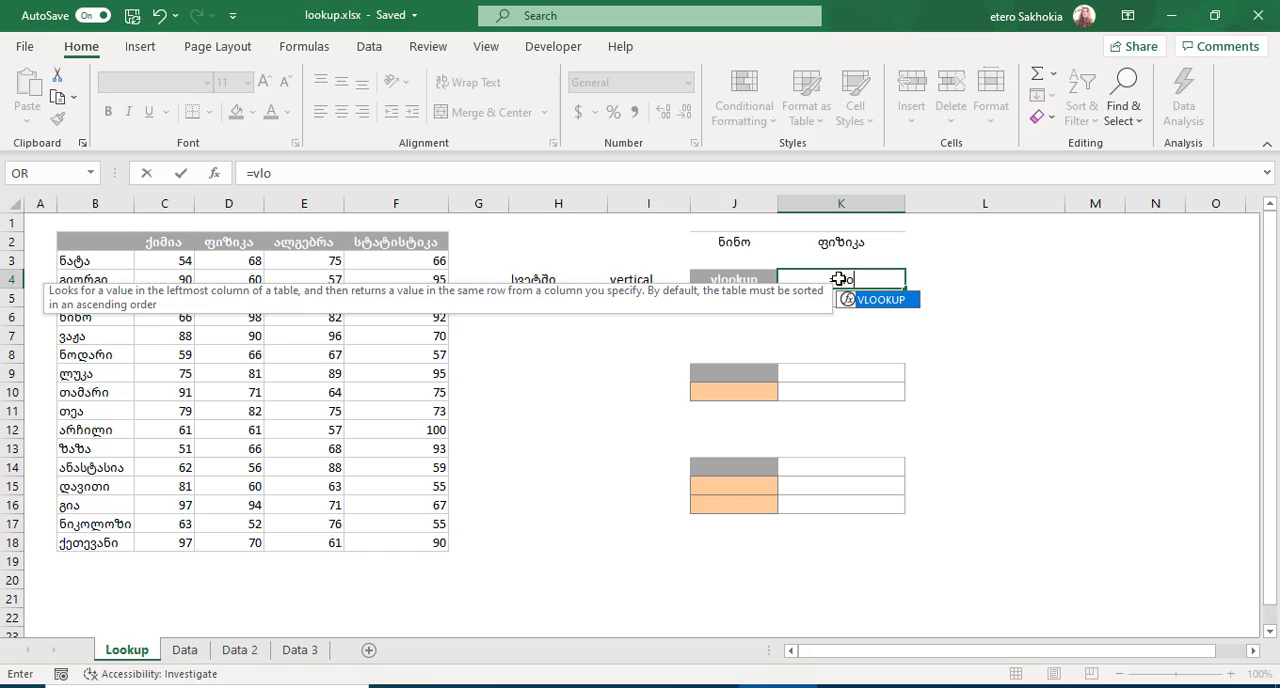
{"action": "double_click", "coordinate": [876, 300]}
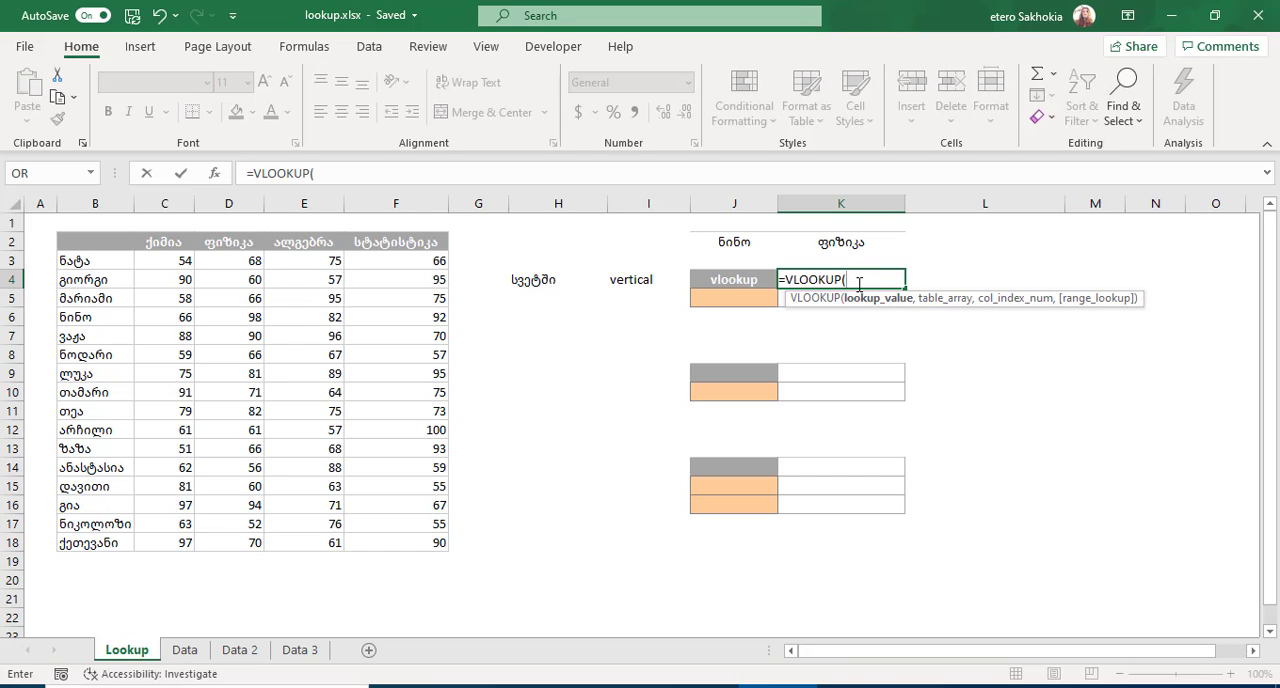
{"action": "left_click", "coordinate": [214, 176]}
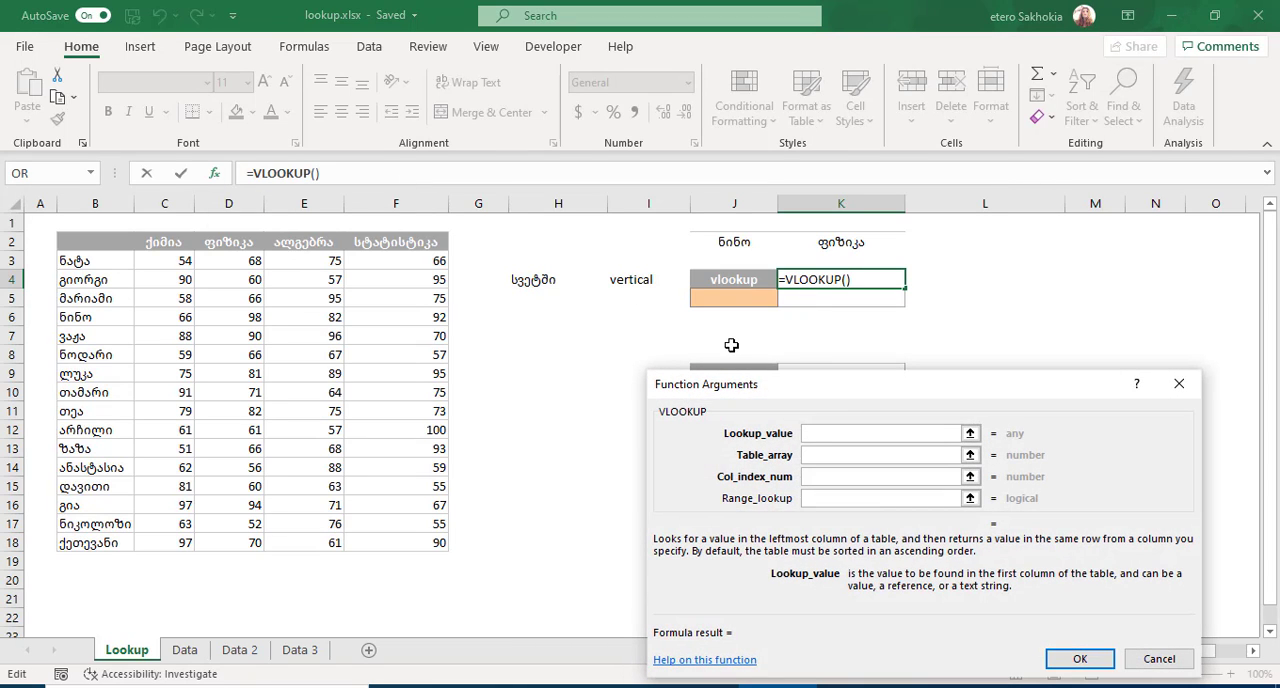
{"action": "left_click_drag", "start_coordinate": [840, 395], "coordinate": [715, 387]}
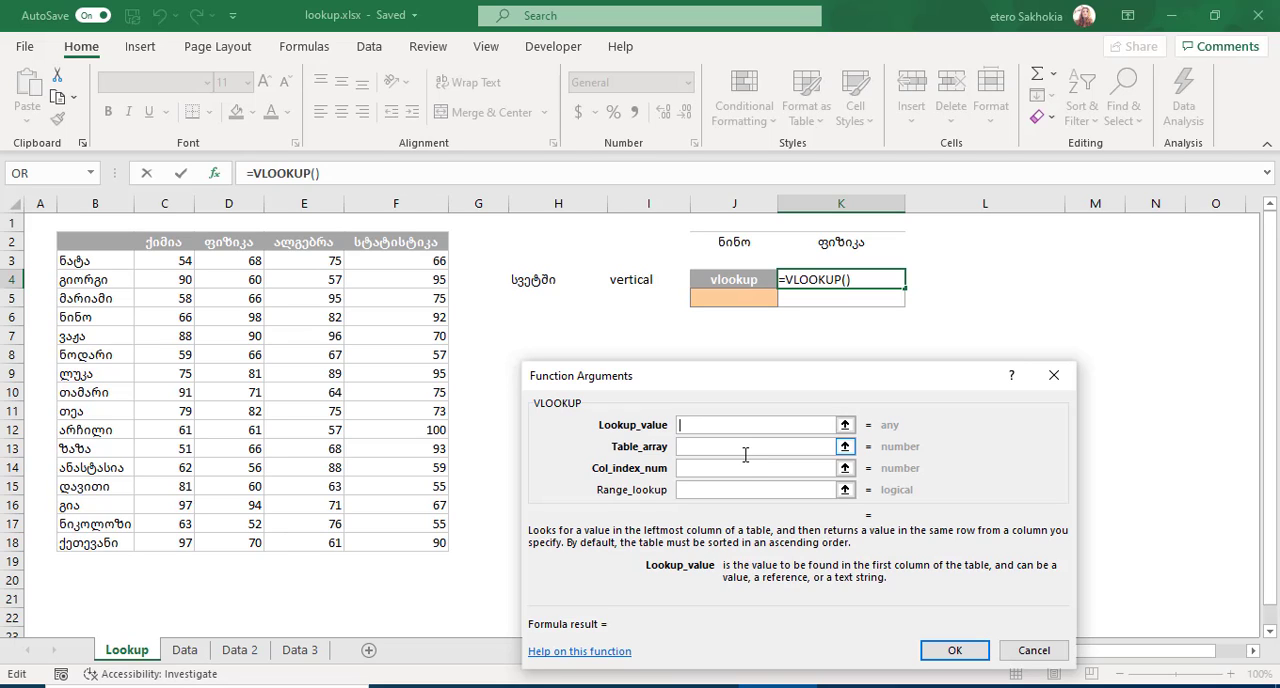
{"action": "left_click", "coordinate": [738, 244]}
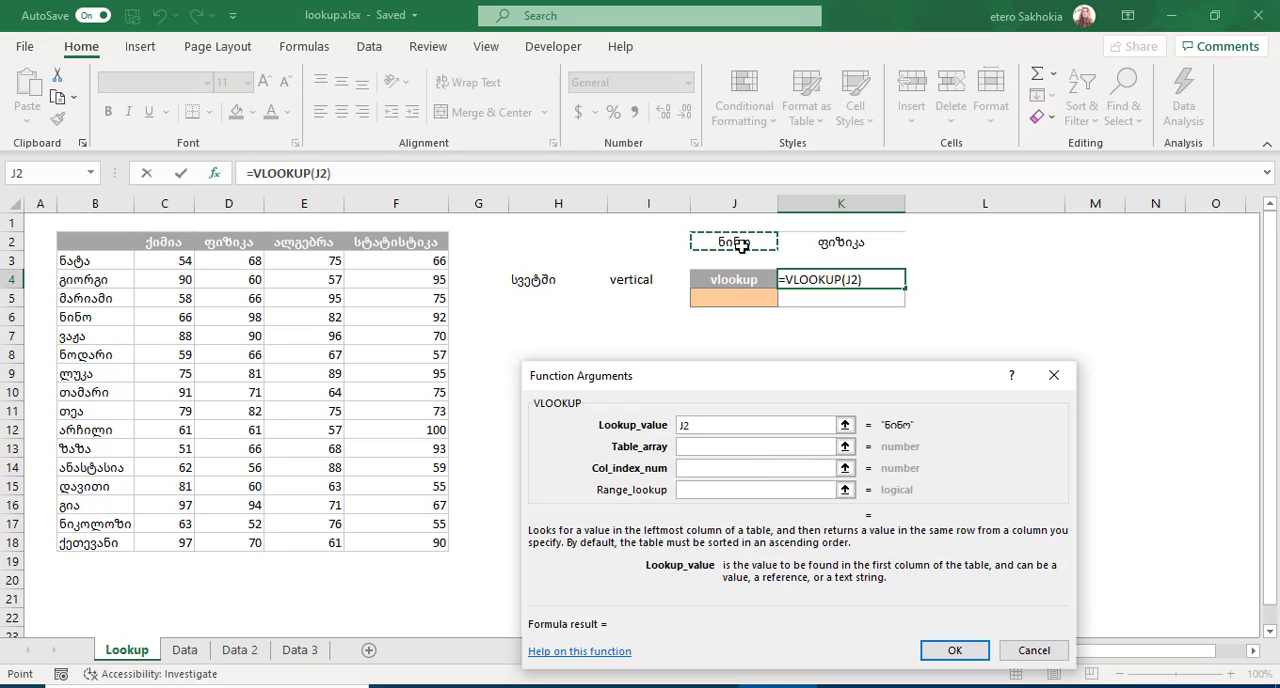
{"action": "left_click", "coordinate": [695, 447]}
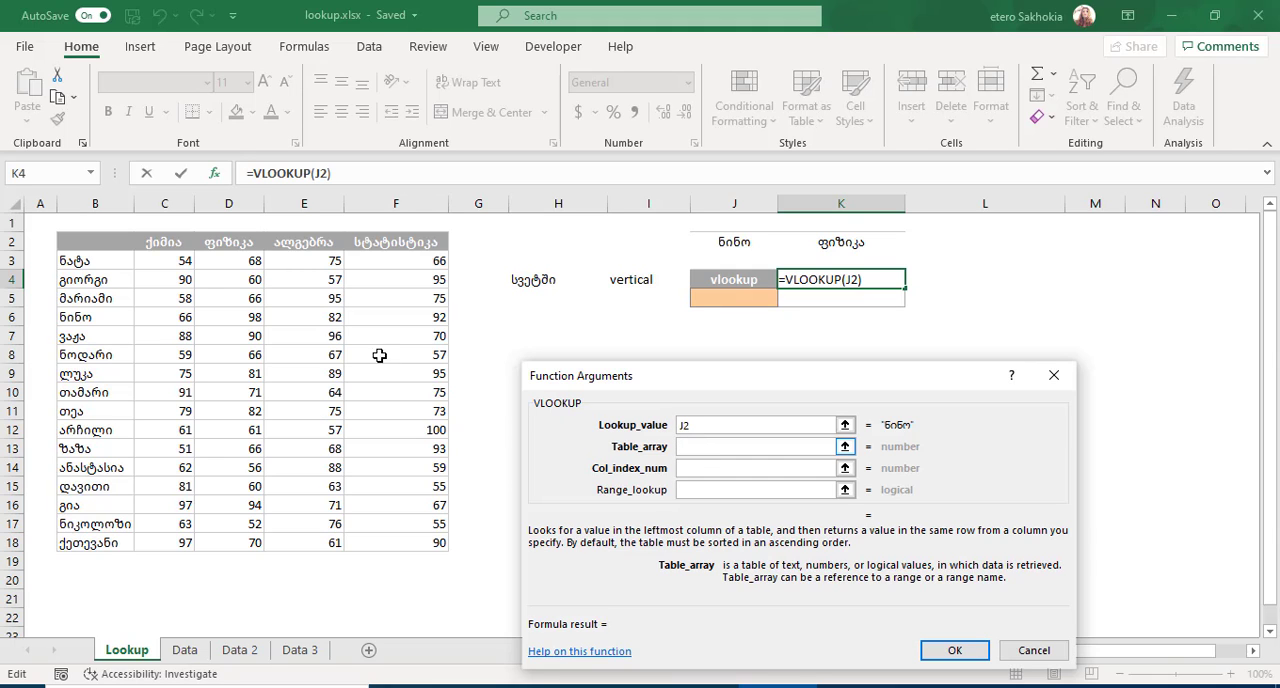
{"action": "left_click_drag", "start_coordinate": [123, 248], "coordinate": [426, 545]}
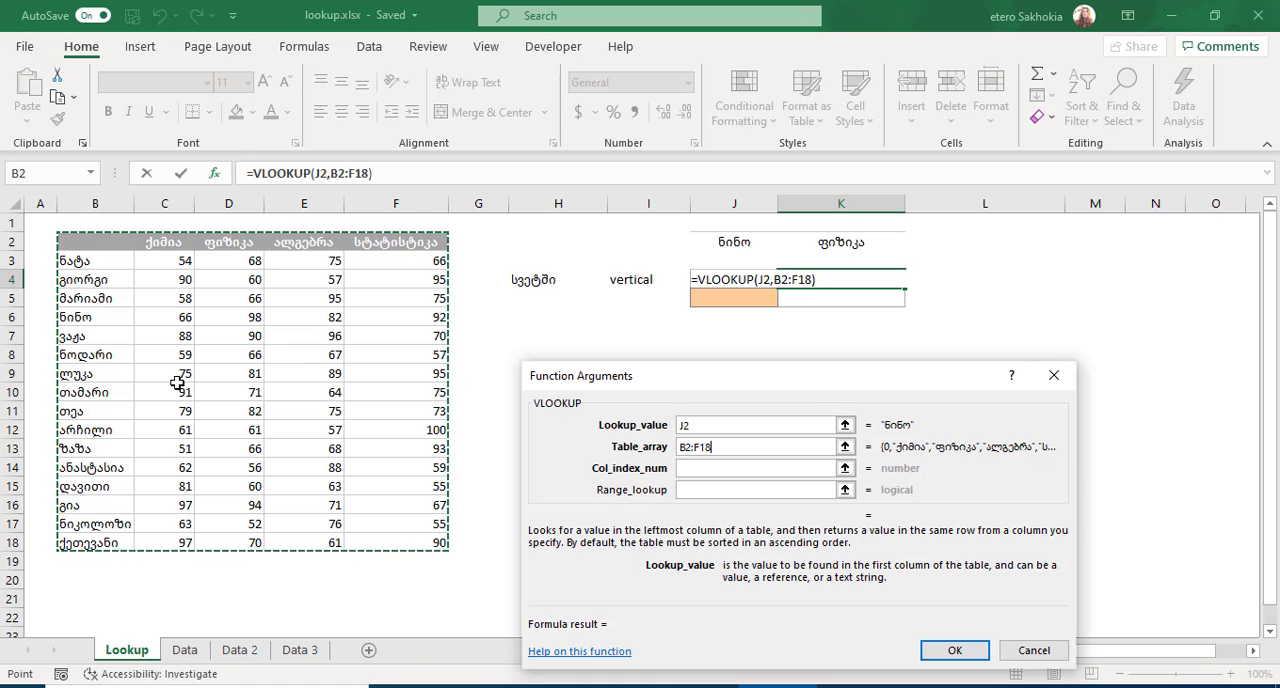
Complete the VLOOKUP in K4 with column index 3 and range lookup 0.
{"action": "left_click", "coordinate": [697, 467]}
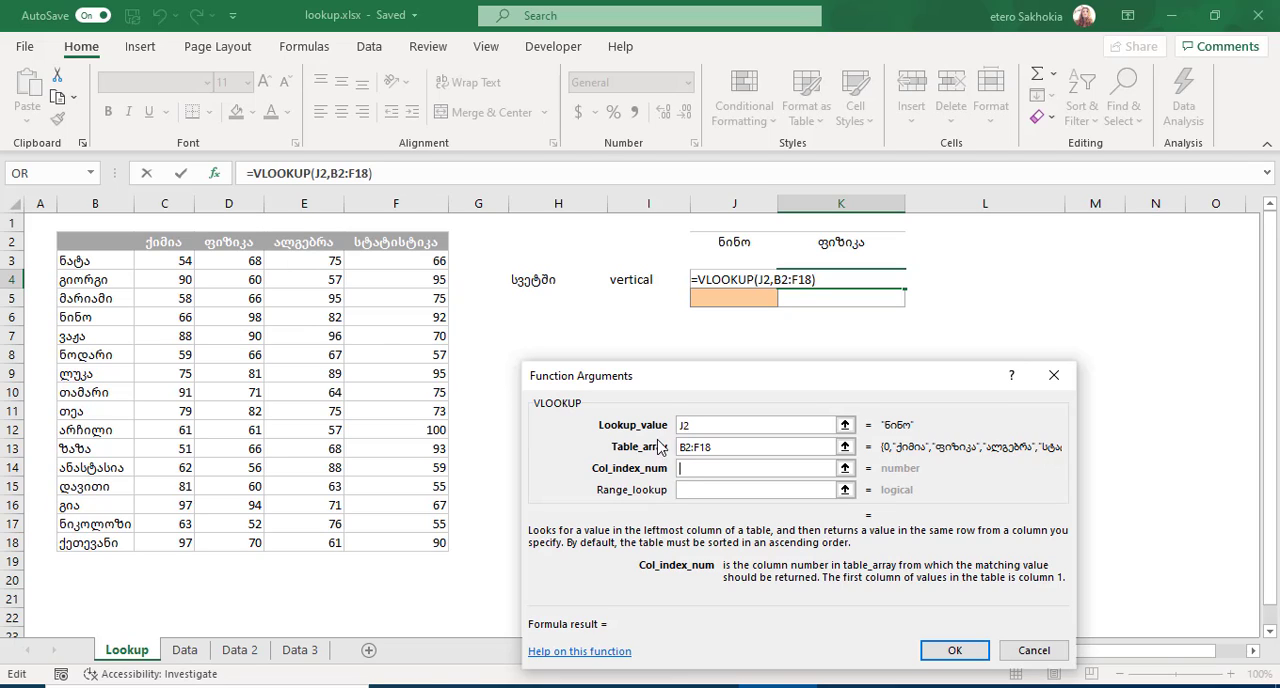
{"action": "left_click", "coordinate": [684, 468]}
{"action": "type", "text": "3"}
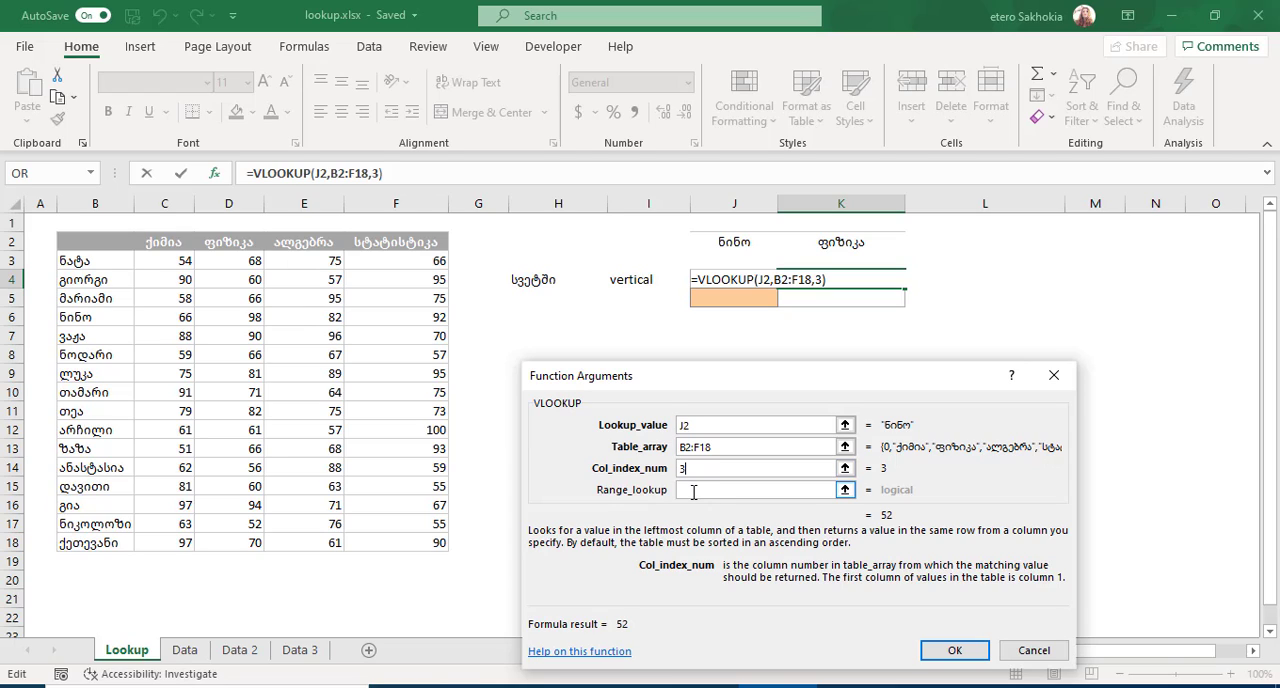
{"action": "left_click", "coordinate": [693, 492]}
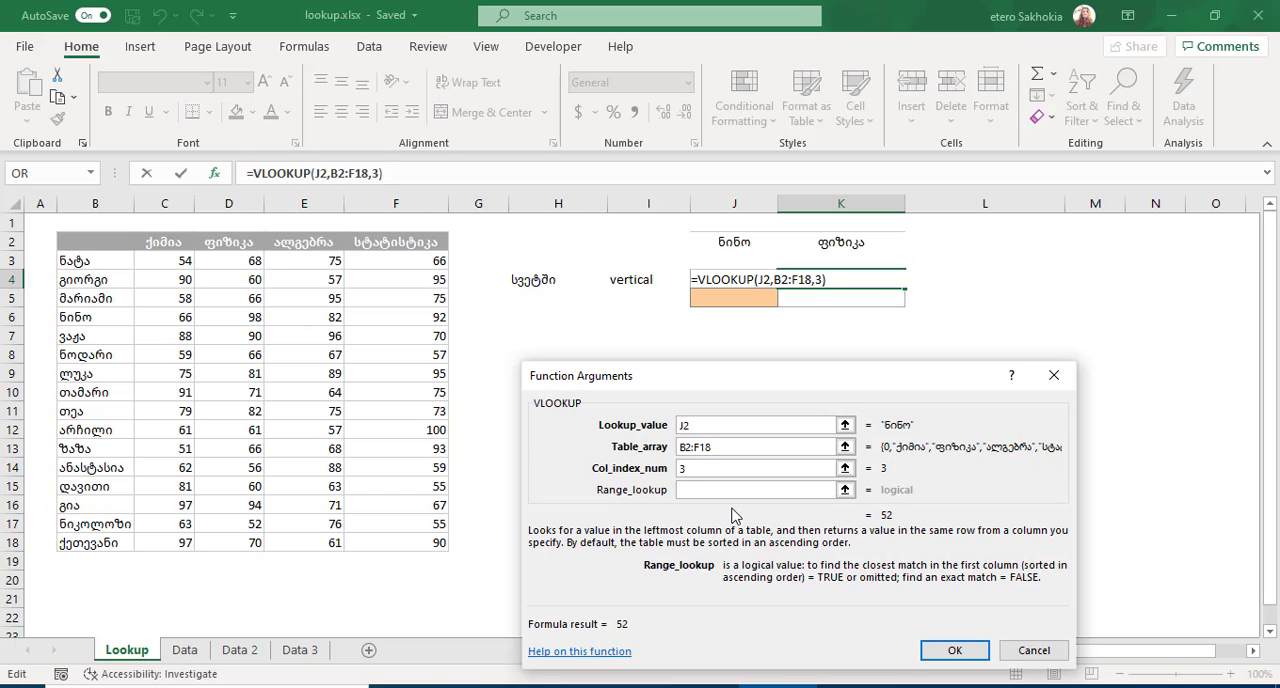
{"action": "type", "text": "0"}
{"action": "left_click", "coordinate": [955, 651]}
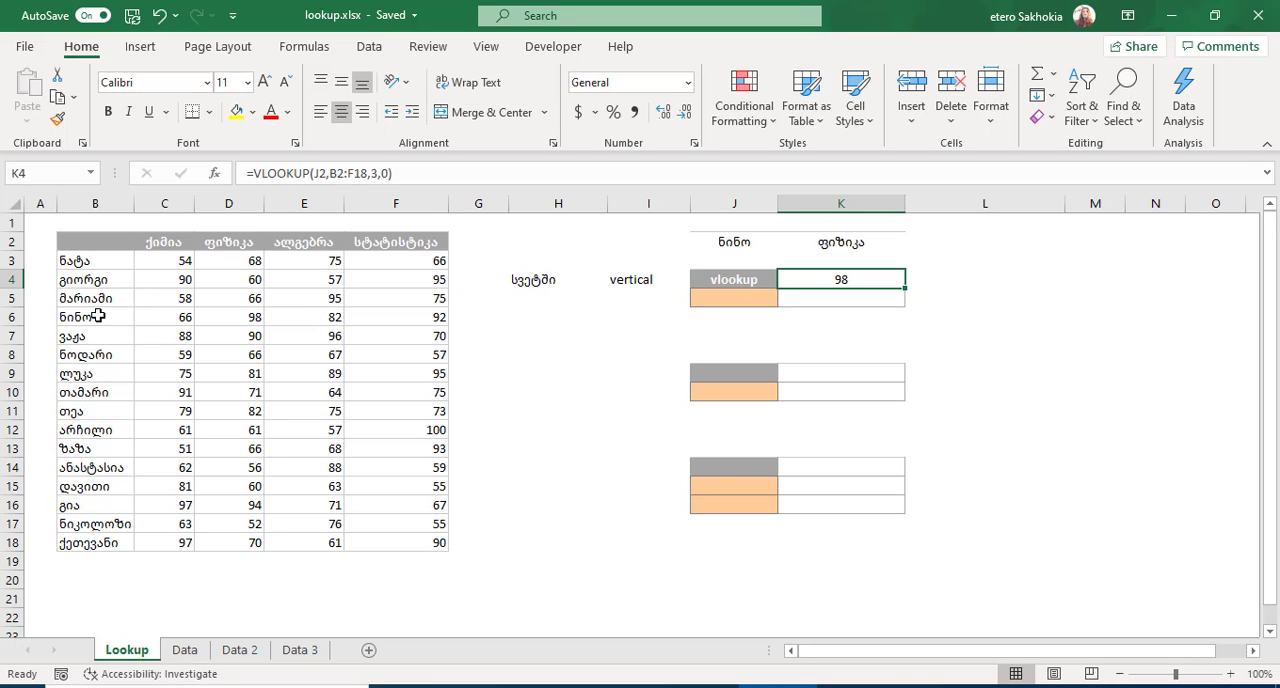
Highlight the matching physics score in D6 with a yellow fill.
{"action": "left_click", "coordinate": [248, 318]}
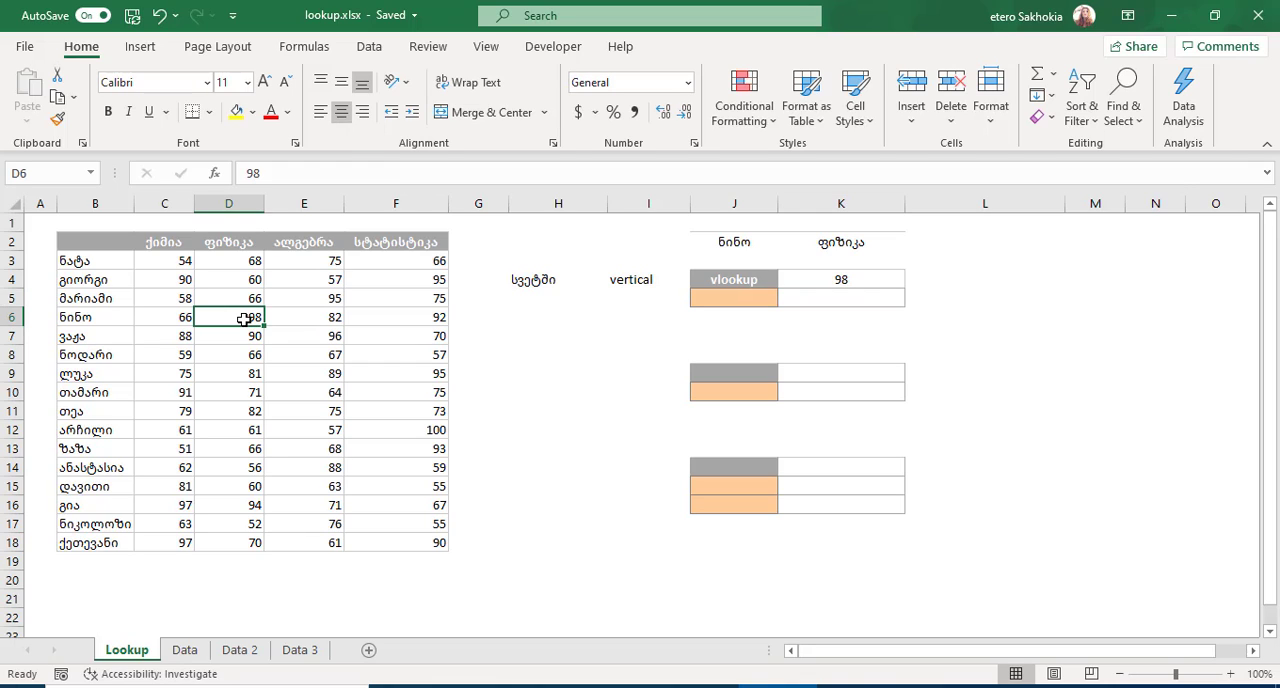
{"action": "left_click", "coordinate": [237, 111]}
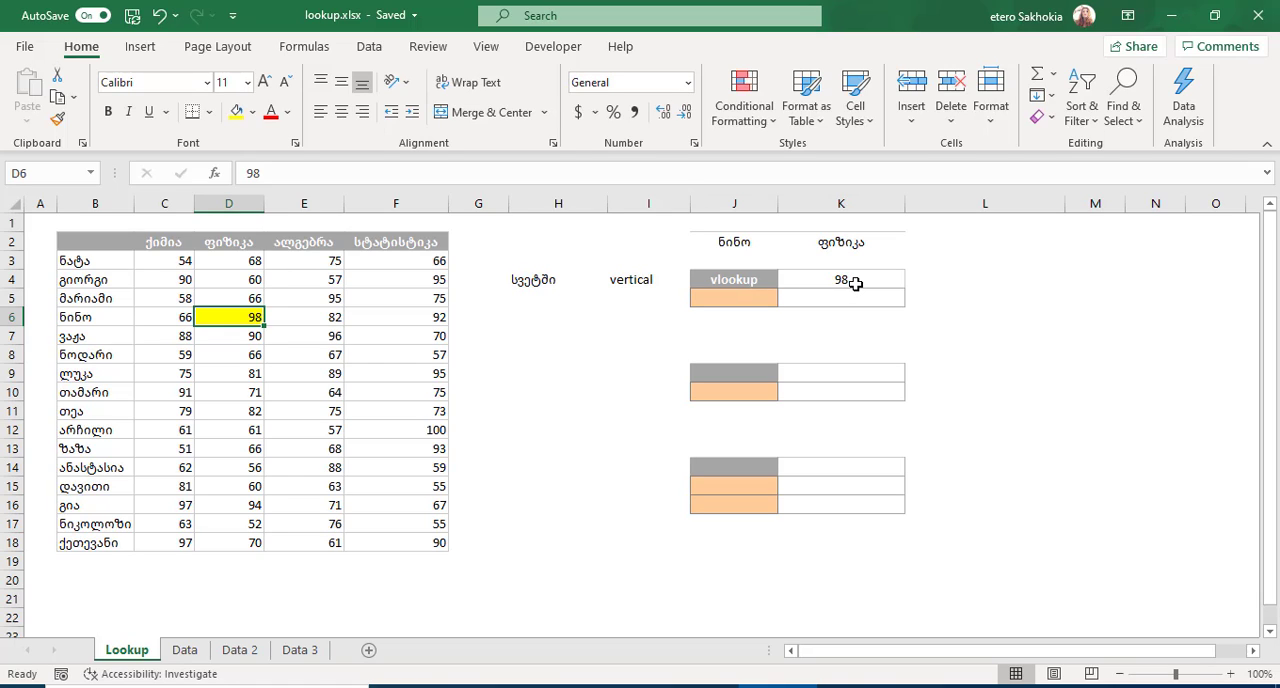
Label the second lookup block with "Hlookup" in J9, "horizontal" in I9 and "სტრიქონში" in H9.
{"action": "left_click", "coordinate": [721, 375]}
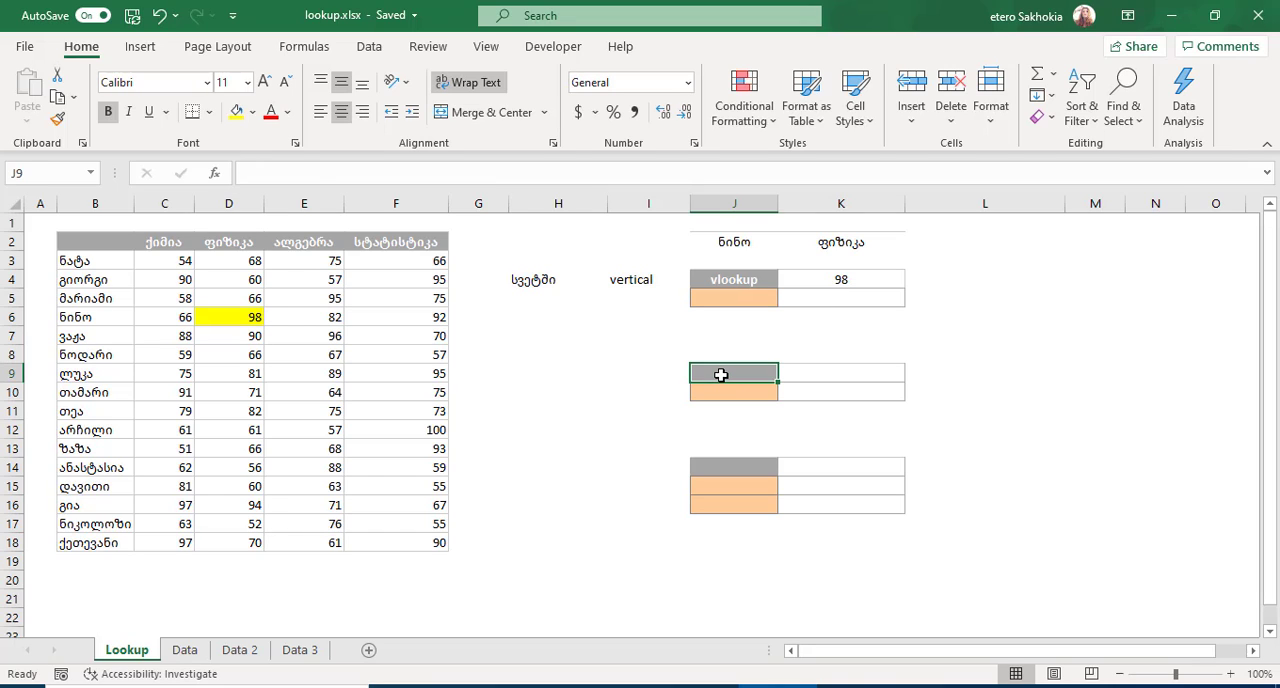
{"action": "type", "text": "Hlookup"}
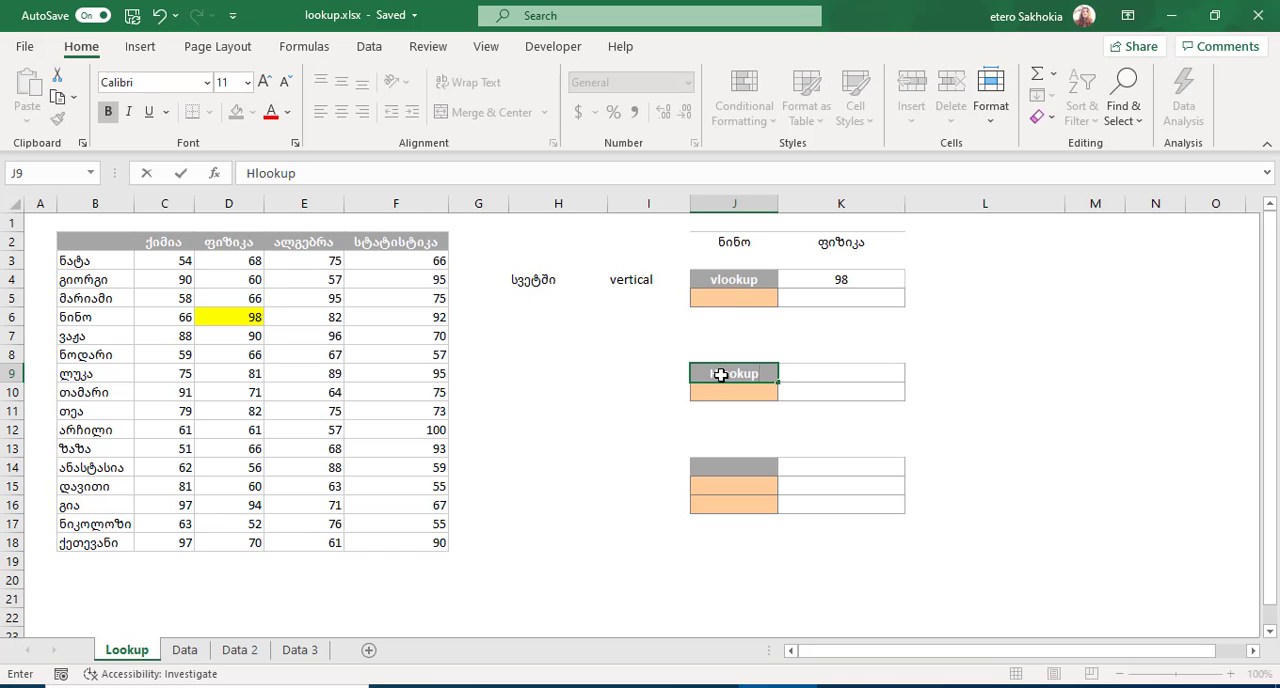
{"action": "key", "text": "Return"}
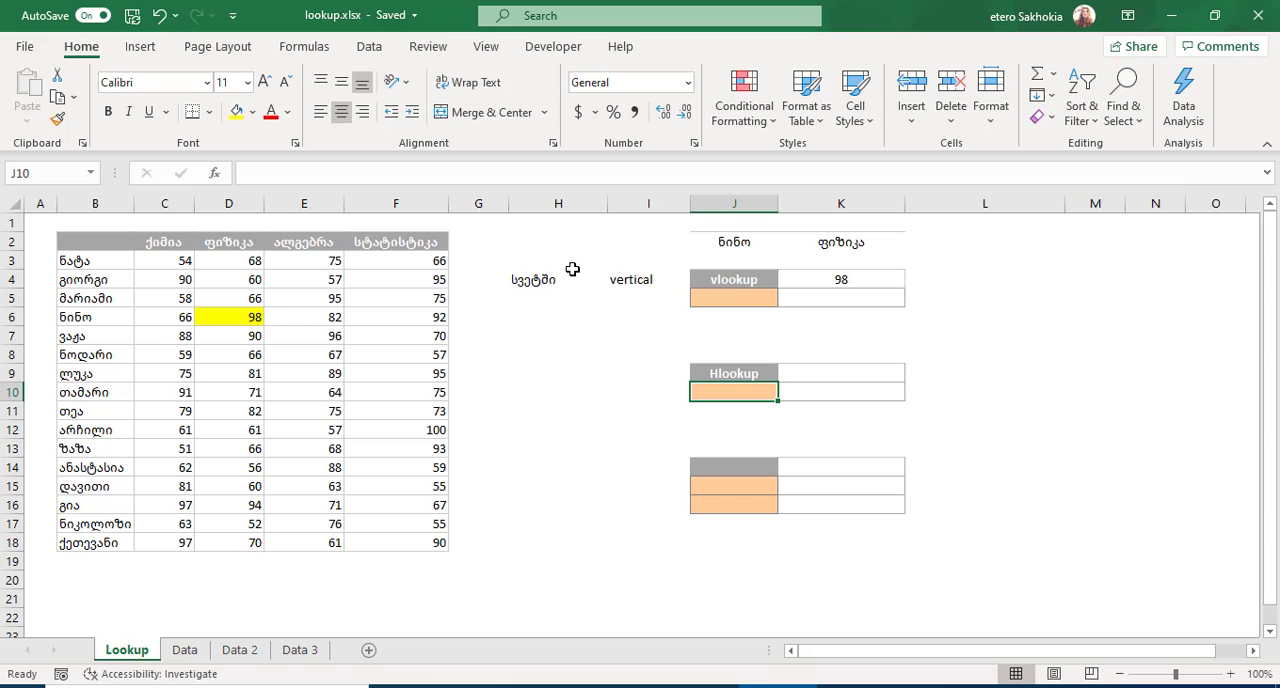
{"action": "left_click", "coordinate": [648, 374]}
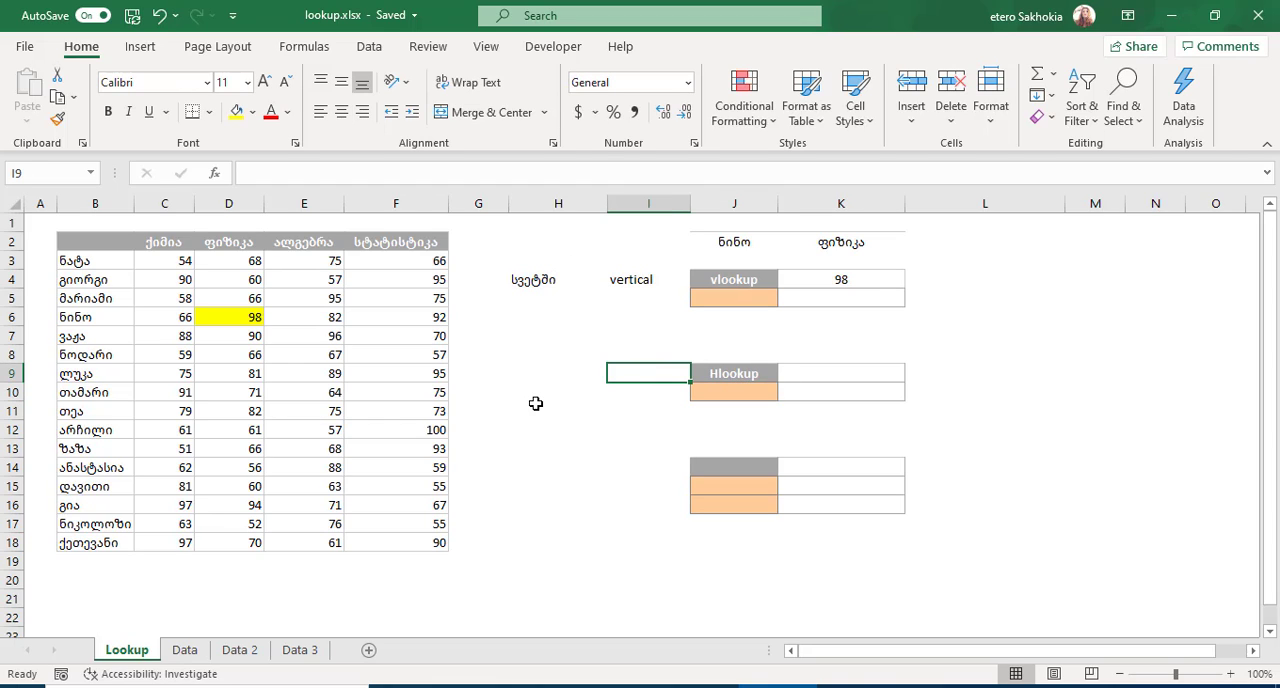
{"action": "type", "text": "hor"}
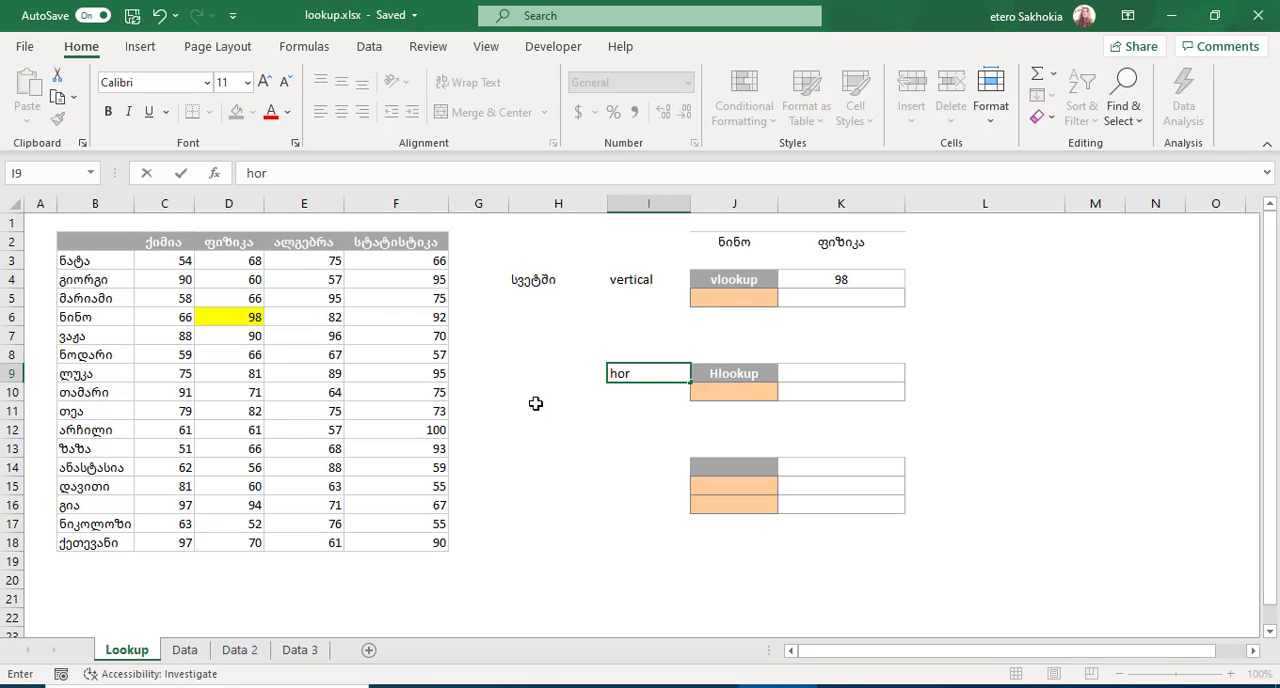
{"action": "type", "text": "izontal"}
{"action": "key", "text": "Return"}
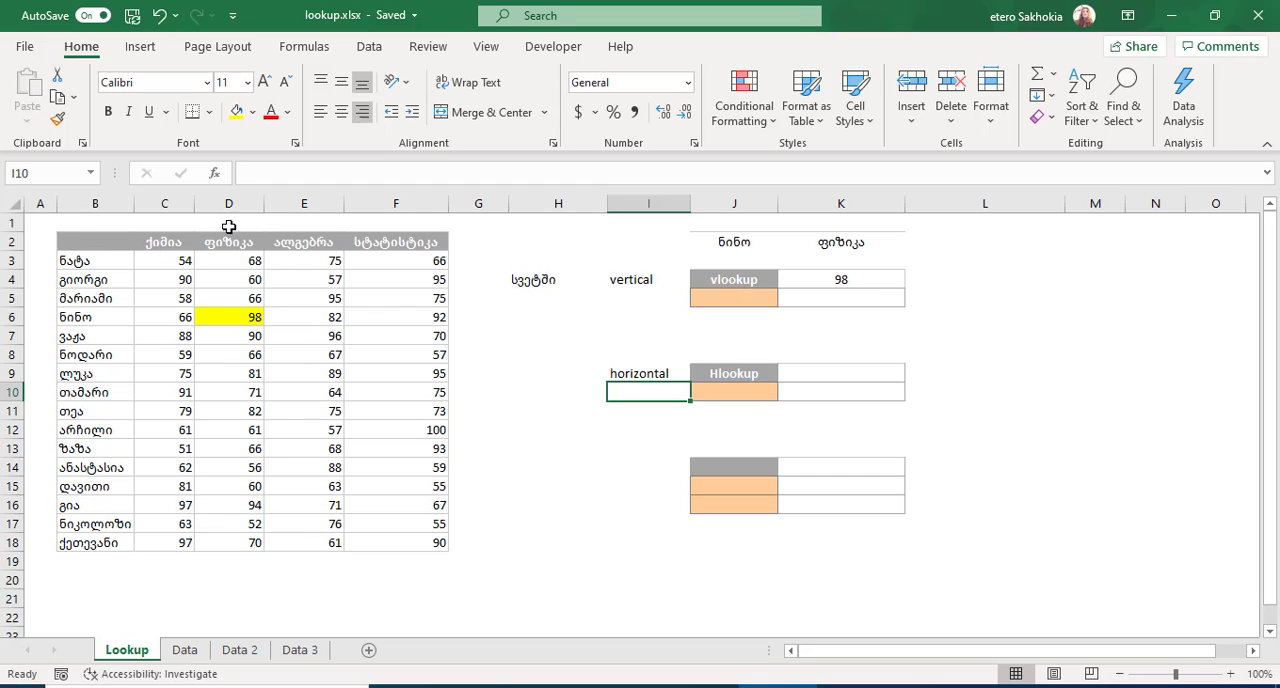
{"action": "left_click", "coordinate": [547, 371]}
{"action": "type", "text": "სტ"}
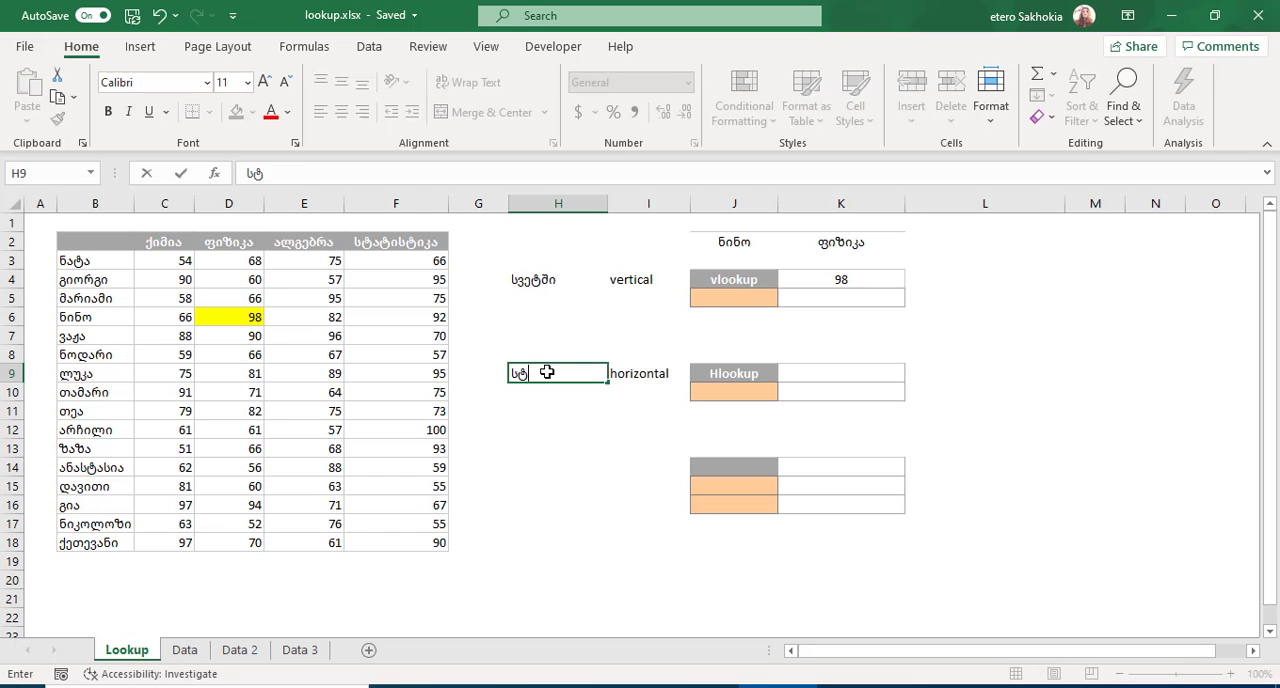
{"action": "type", "text": "რიქონში"}
{"action": "key", "text": "Return"}
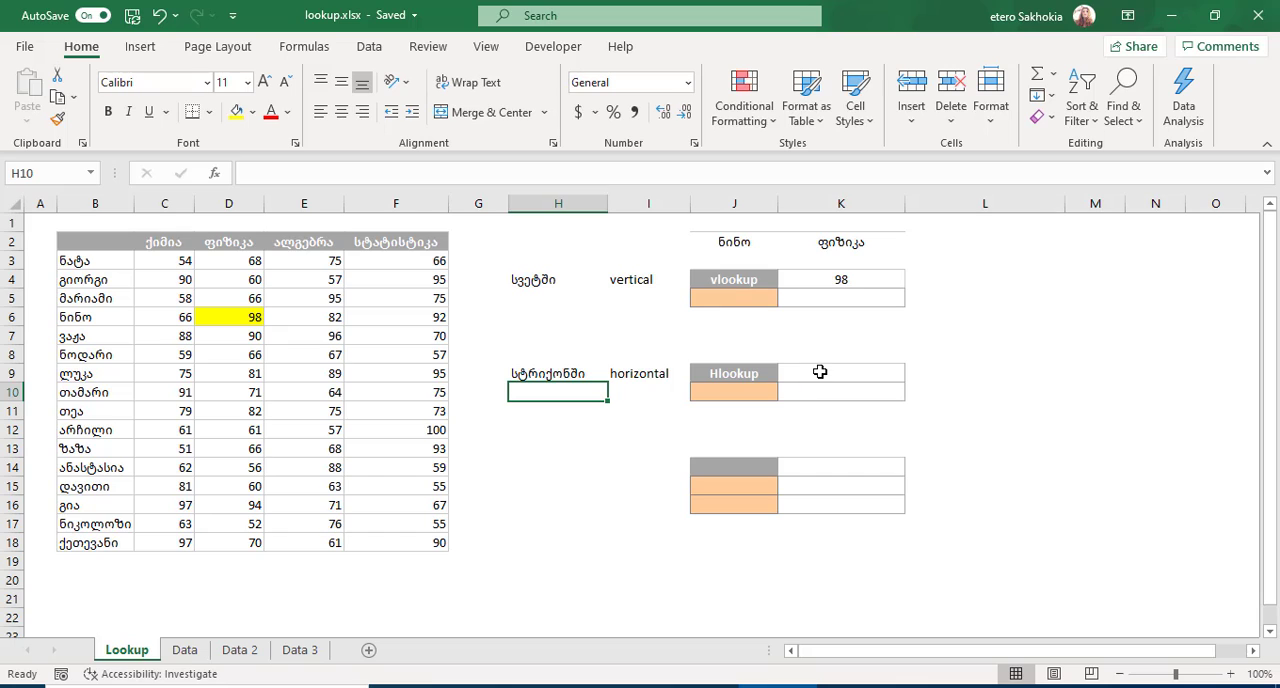
Start an HLOOKUP formula in K9 and open its function arguments, keeping the grades table and cell K2 uncovered.
{"action": "left_click", "coordinate": [820, 372]}
{"action": "type", "text": "=hlo"}
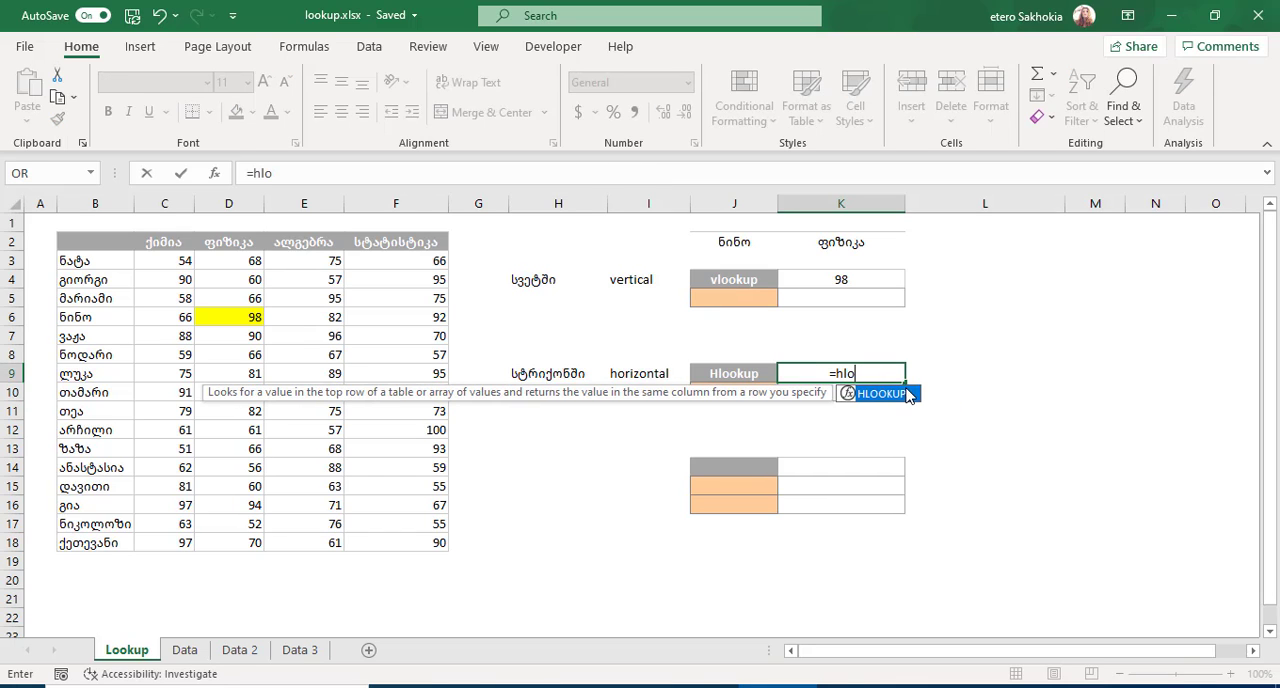
{"action": "double_click", "coordinate": [876, 397]}
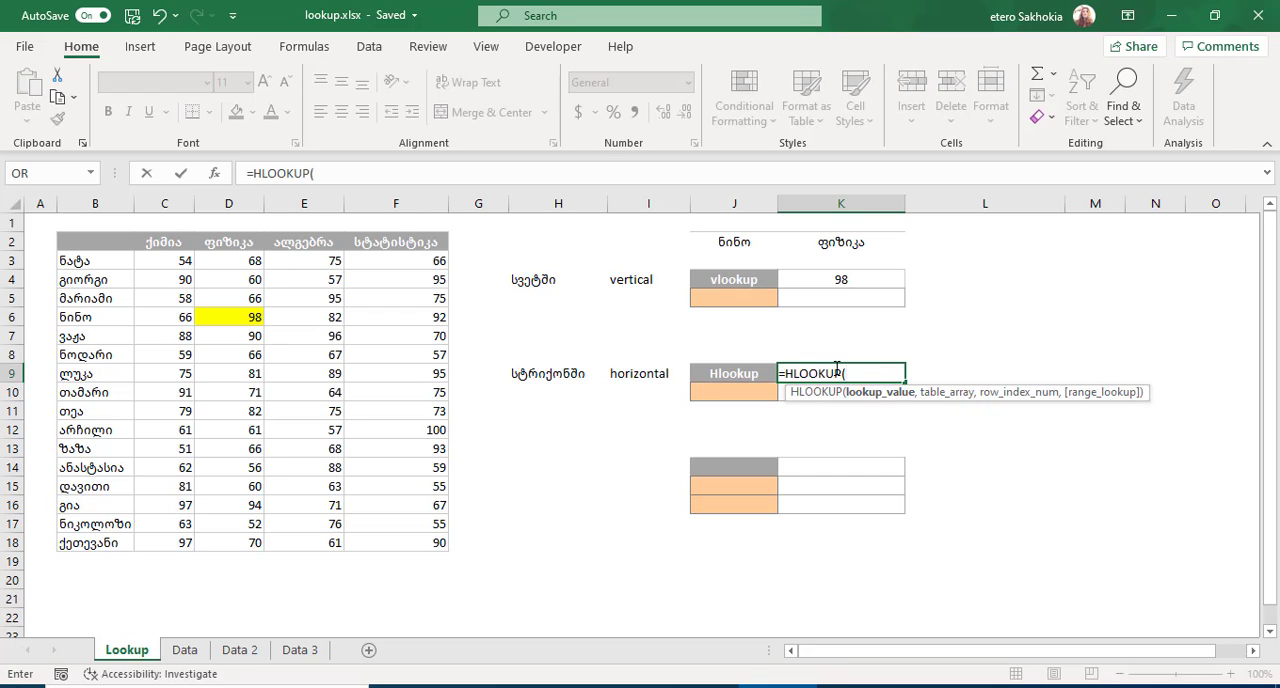
{"action": "left_click", "coordinate": [214, 174]}
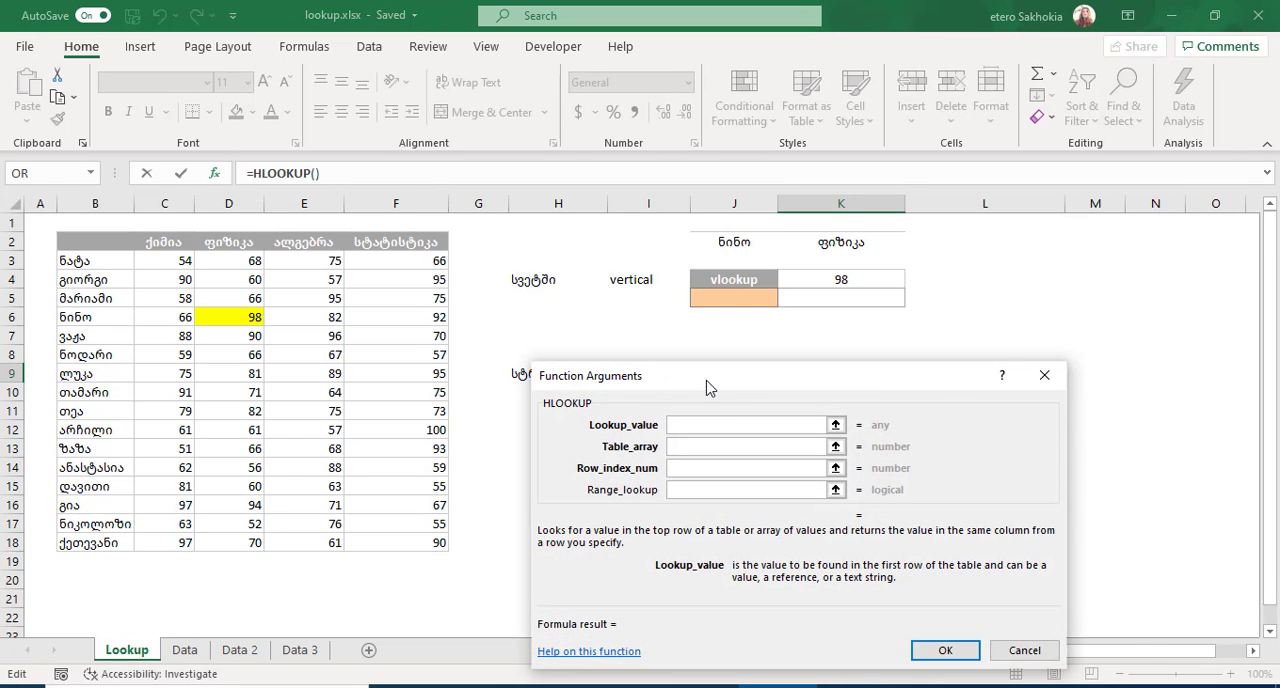
{"action": "left_click_drag", "start_coordinate": [707, 390], "coordinate": [1004, 207]}
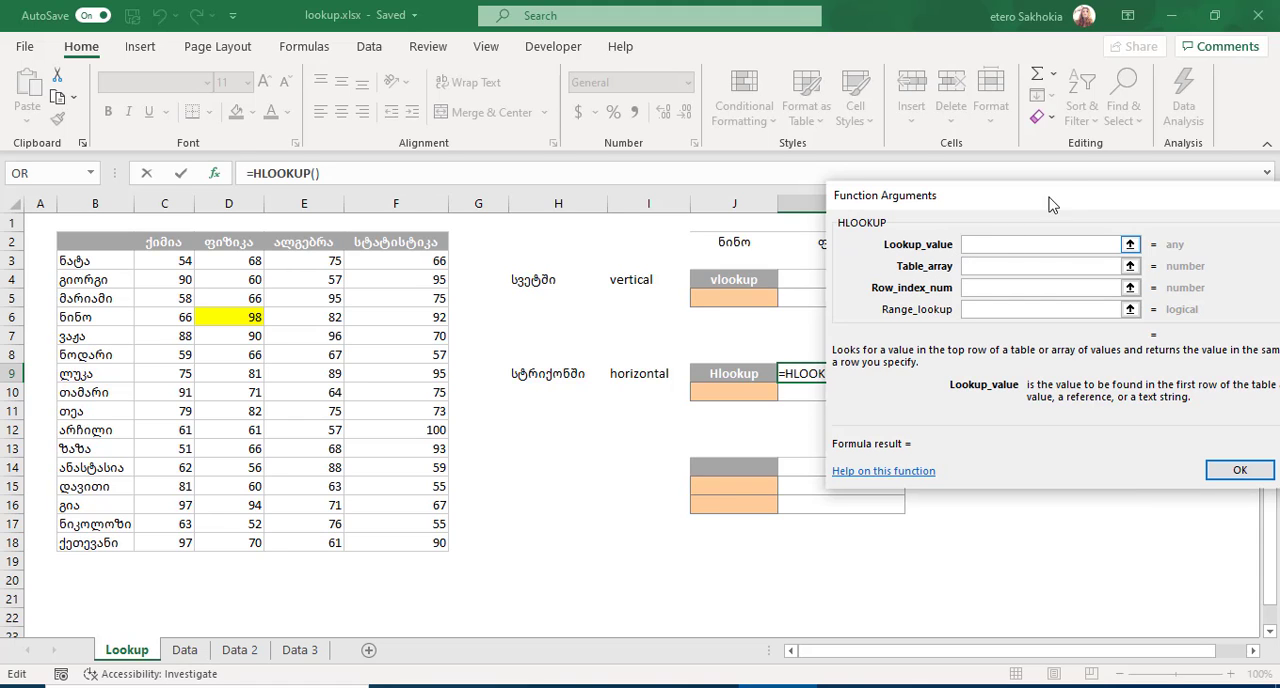
{"action": "left_click_drag", "start_coordinate": [1089, 209], "coordinate": [773, 452]}
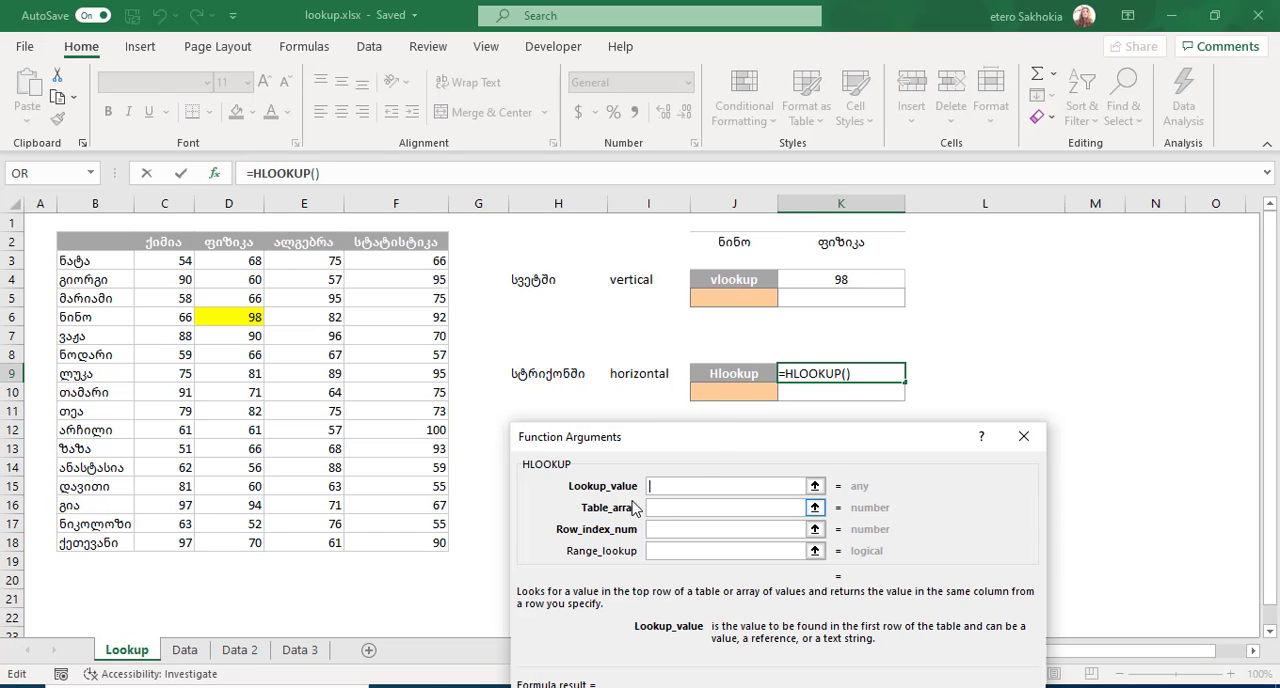
Set the HLOOKUP's lookup value to K2 and its table array to B2:F18.
{"action": "left_click", "coordinate": [845, 243]}
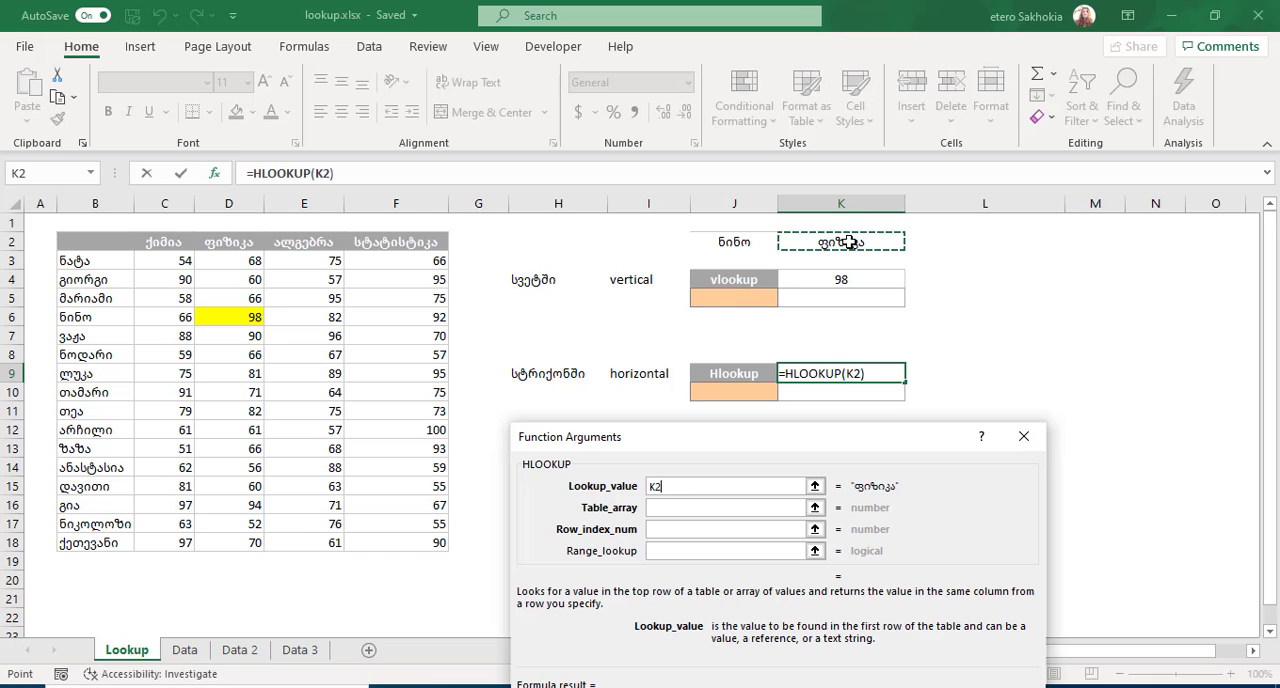
{"action": "left_click", "coordinate": [667, 511]}
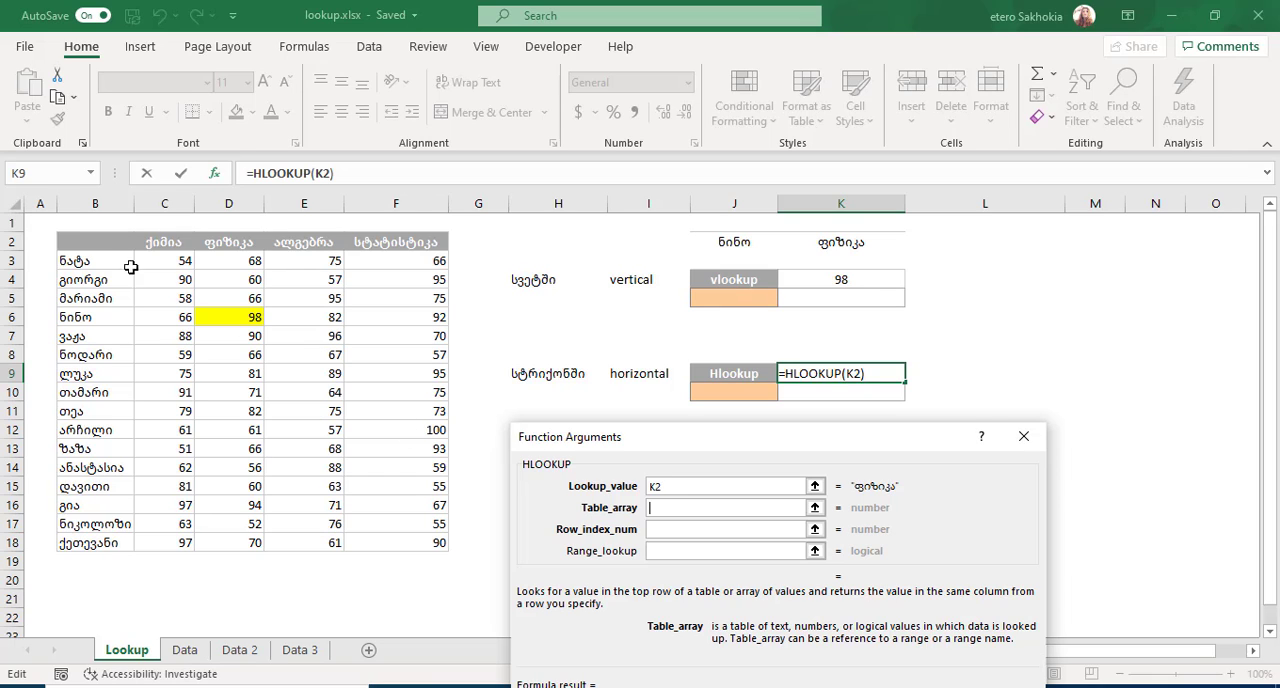
{"action": "left_click_drag", "start_coordinate": [93, 241], "coordinate": [407, 535]}
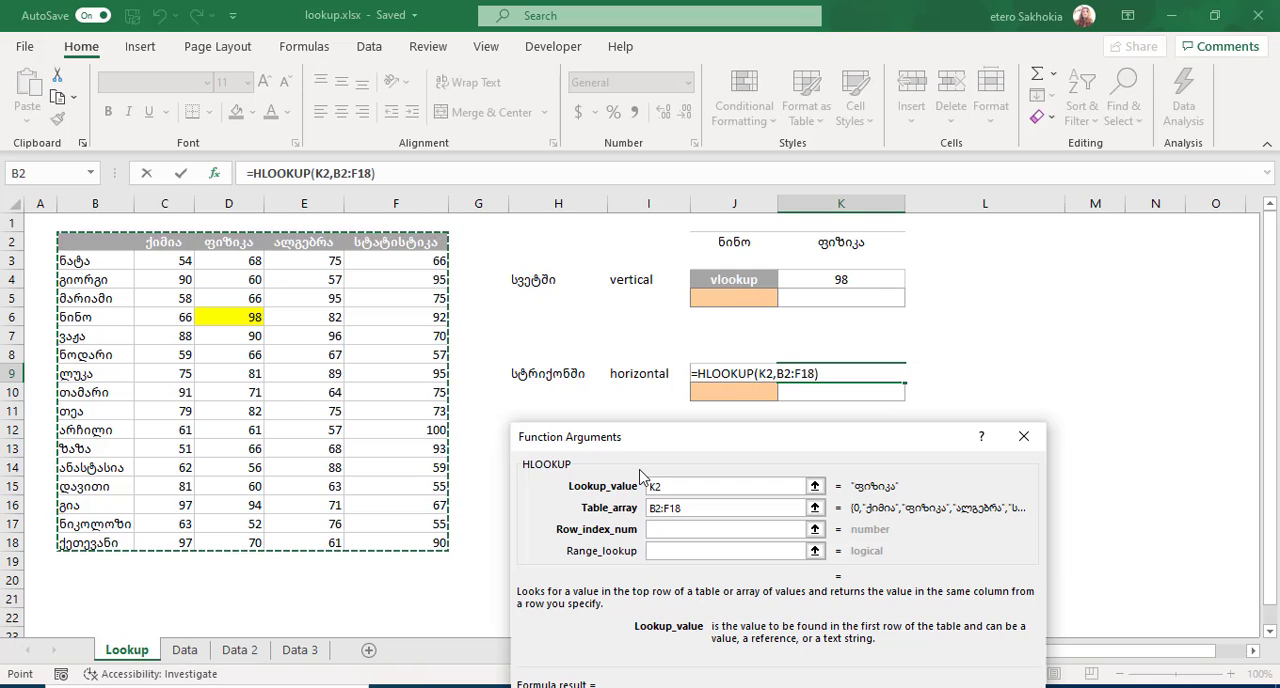
Complete the HLOOKUP in K9 with row index 5 and range lookup 0.
{"action": "left_click", "coordinate": [669, 536]}
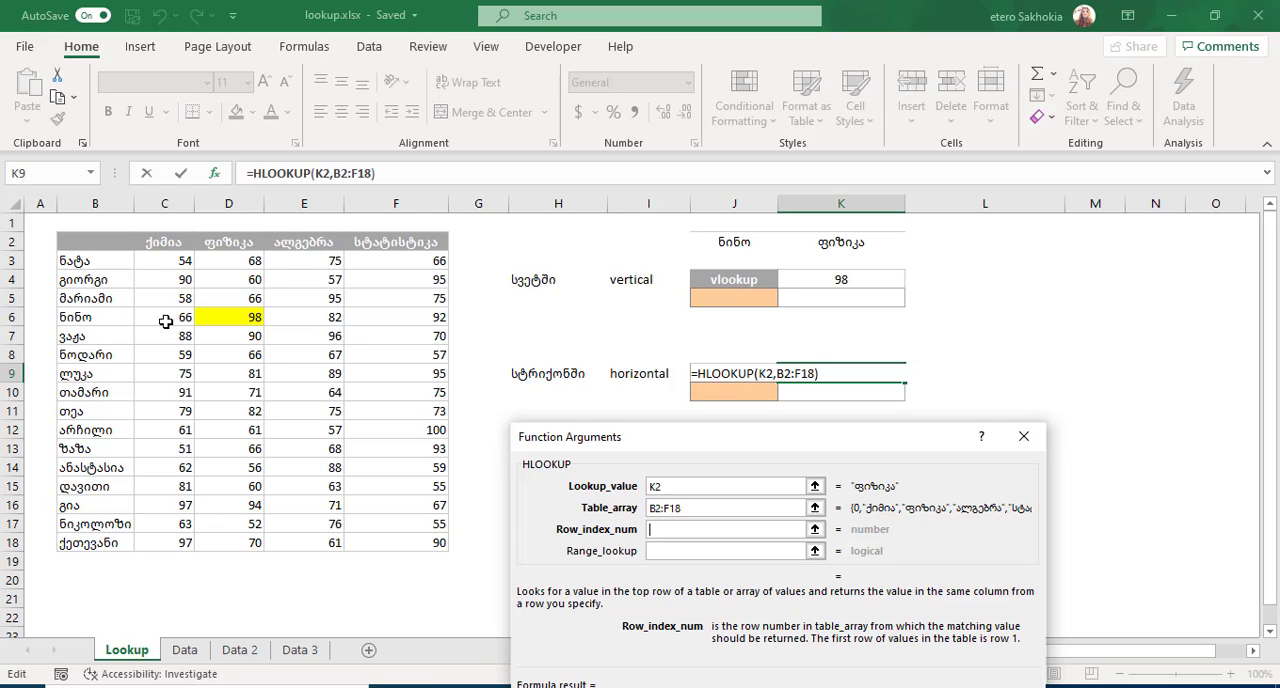
{"action": "type", "text": "5"}
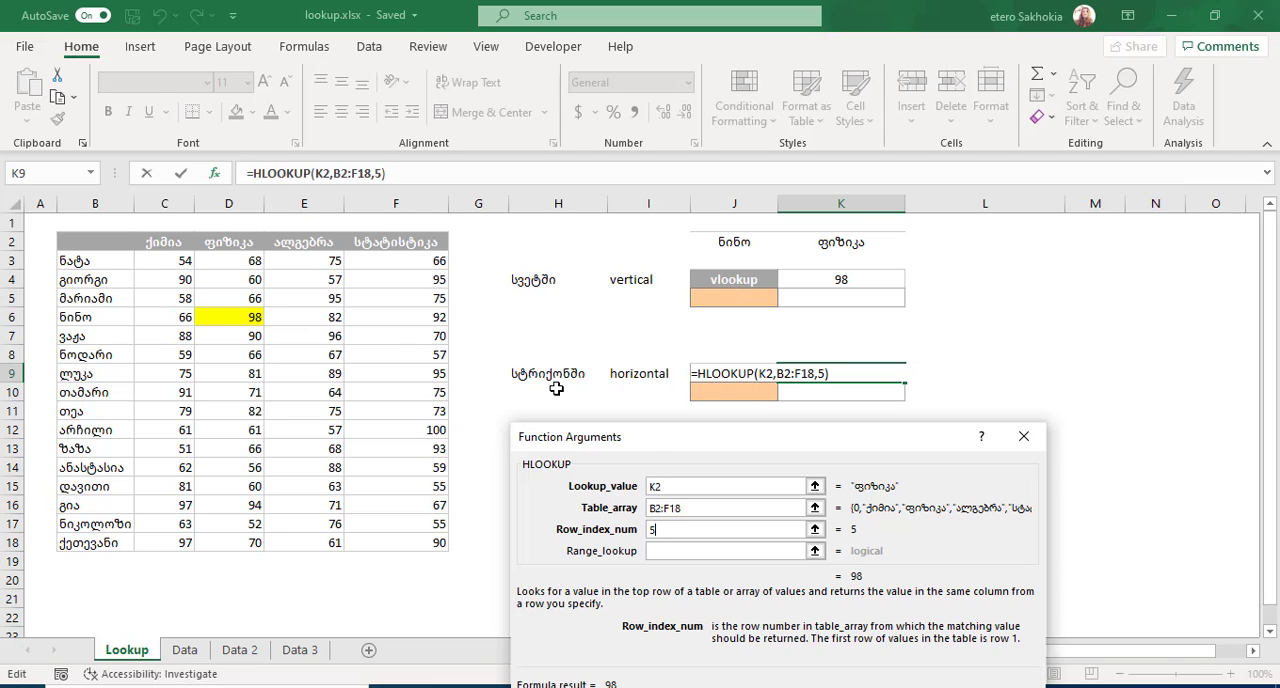
{"action": "left_click", "coordinate": [675, 549]}
{"action": "left_click", "coordinate": [674, 551]}
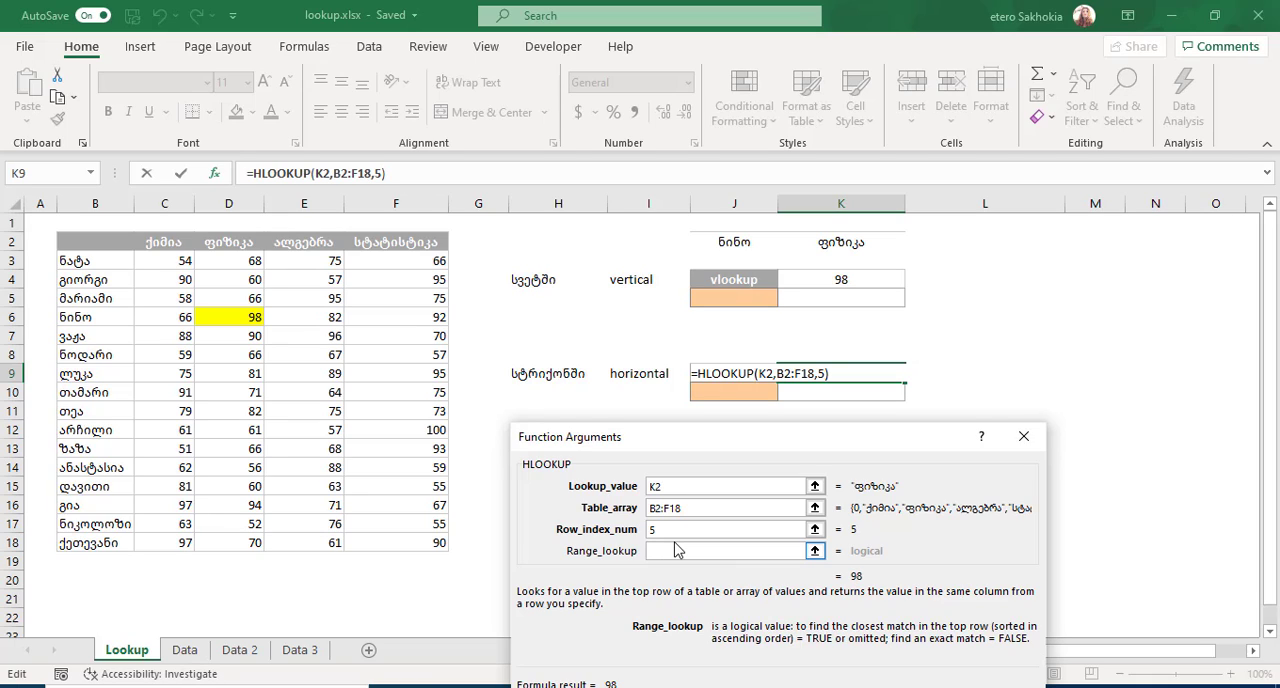
{"action": "type", "text": "0"}
{"action": "key", "text": "Return"}
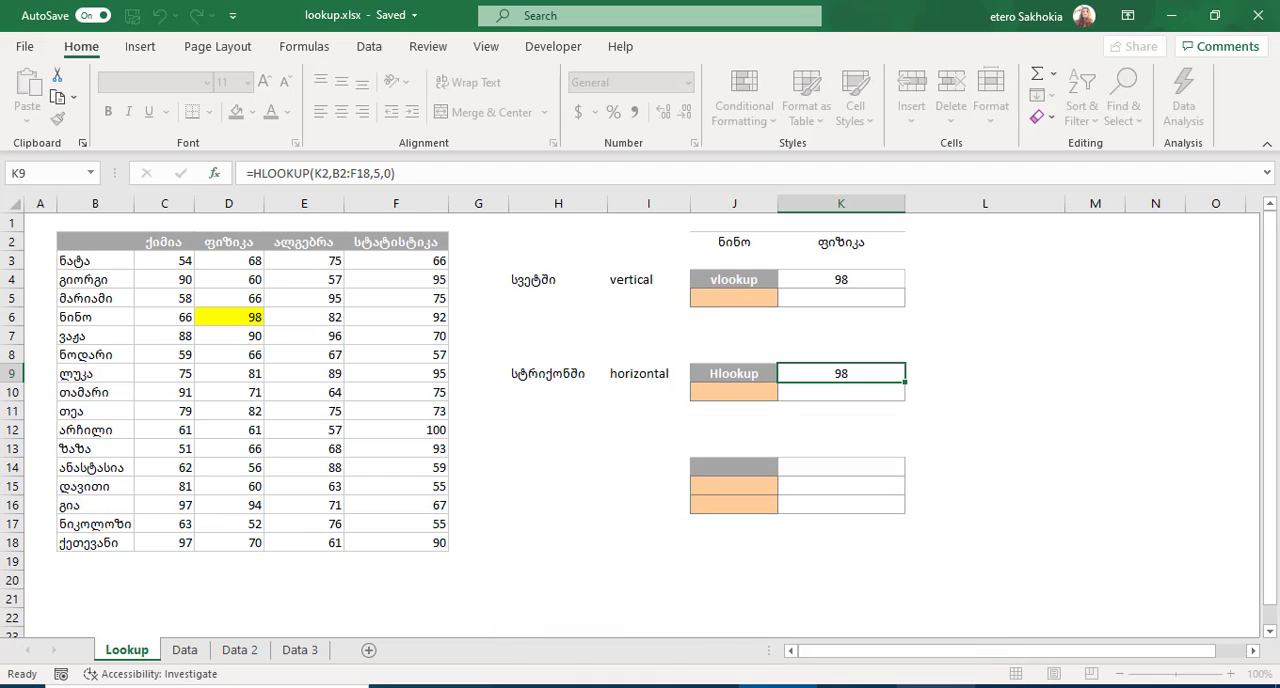